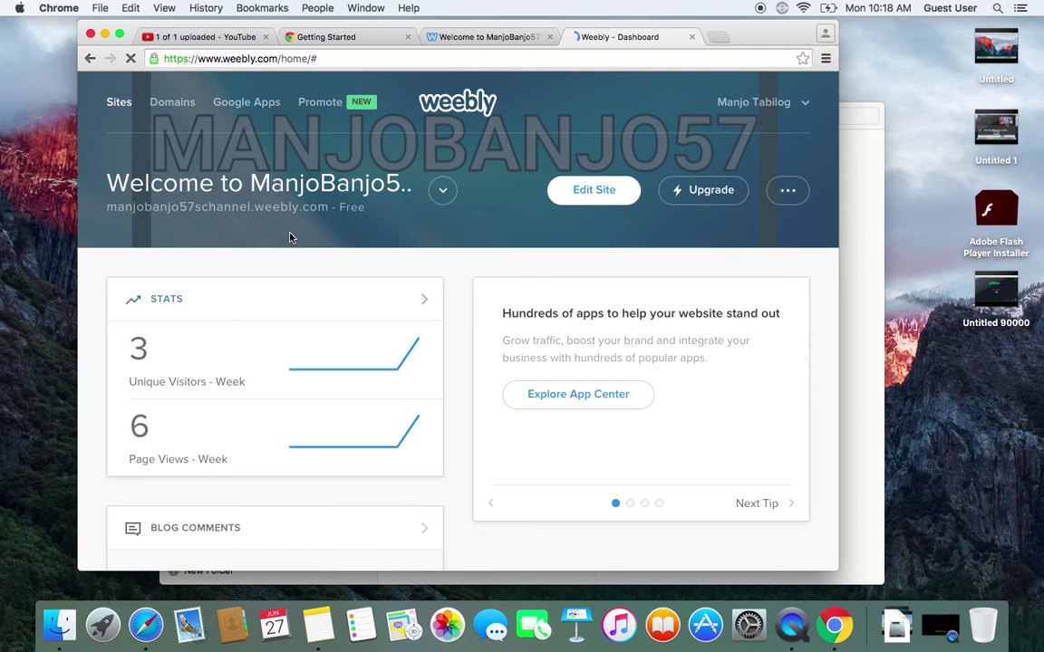
Open the website in the Weebly site editor and make the browser window full screen.
click(595, 199)
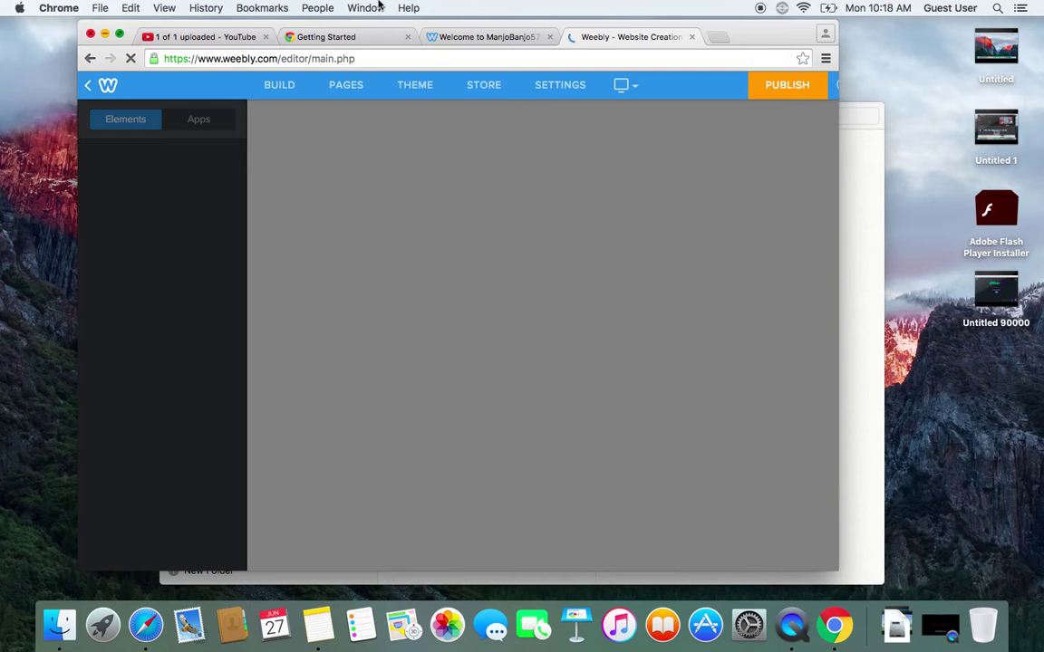
key(ctrl+super+f)
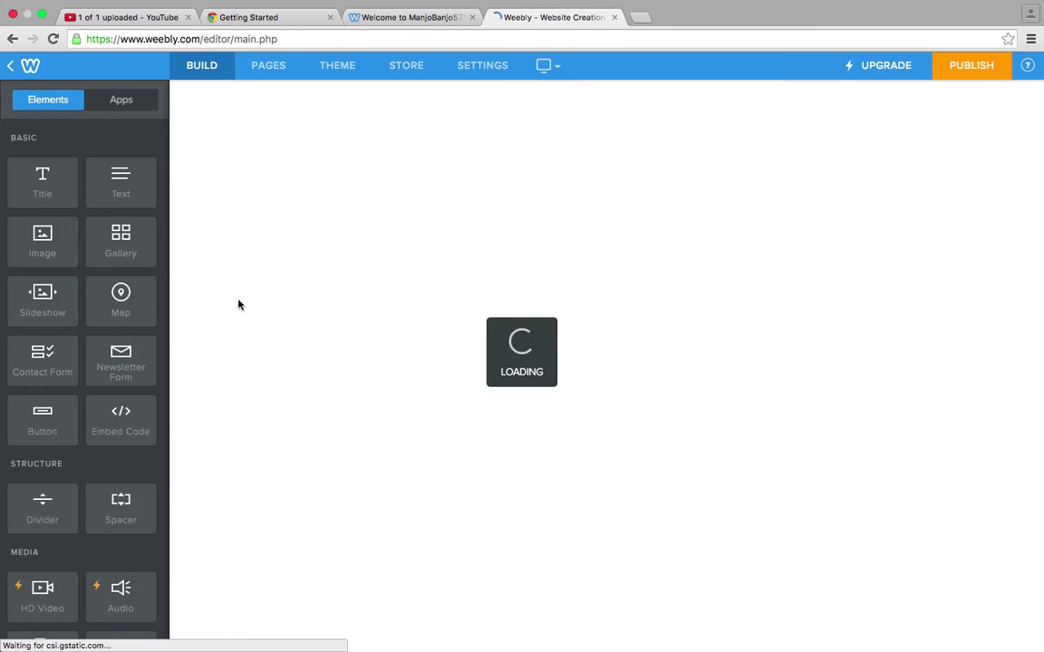
mouse_move(441, 8)
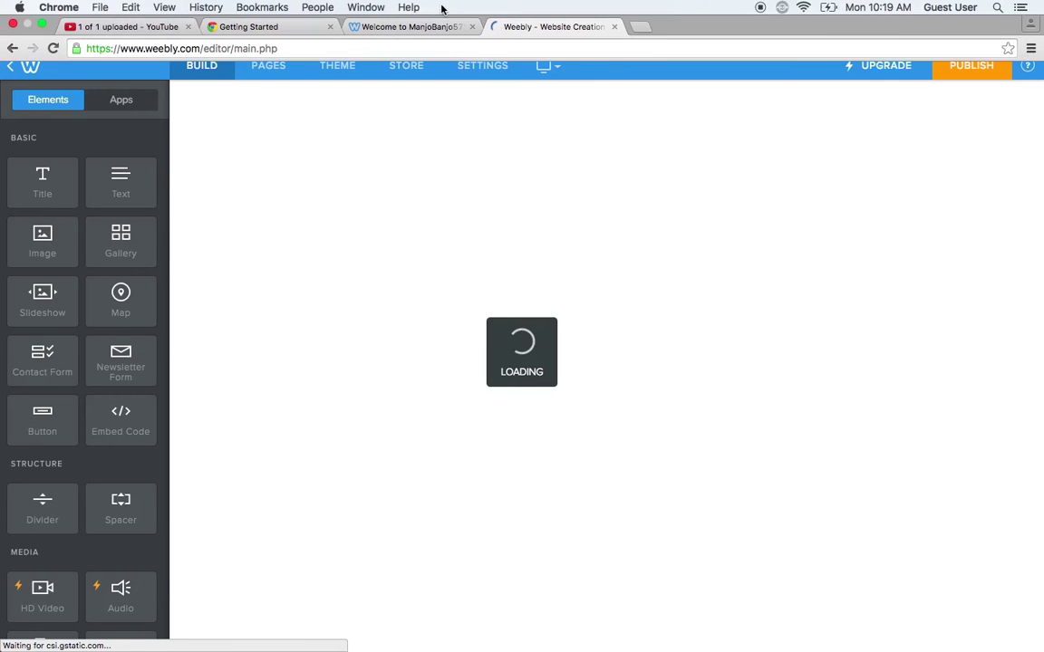
mouse_move(170, 59)
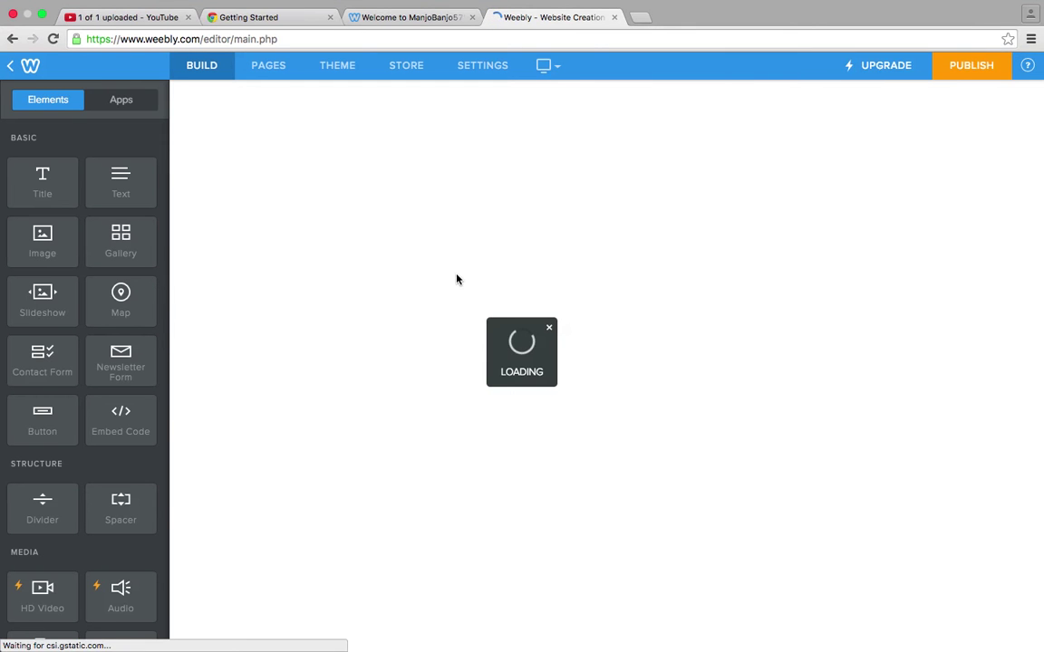
click(938, 142)
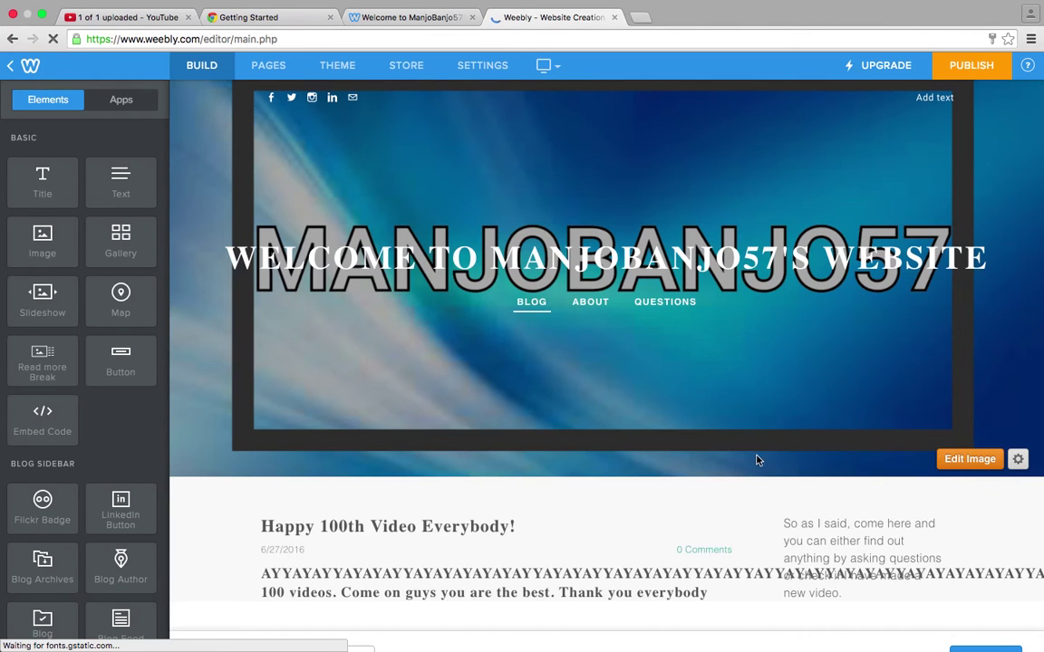
Start a new post on the site's blog and activate its empty title for editing.
scroll(757, 454, down, 3)
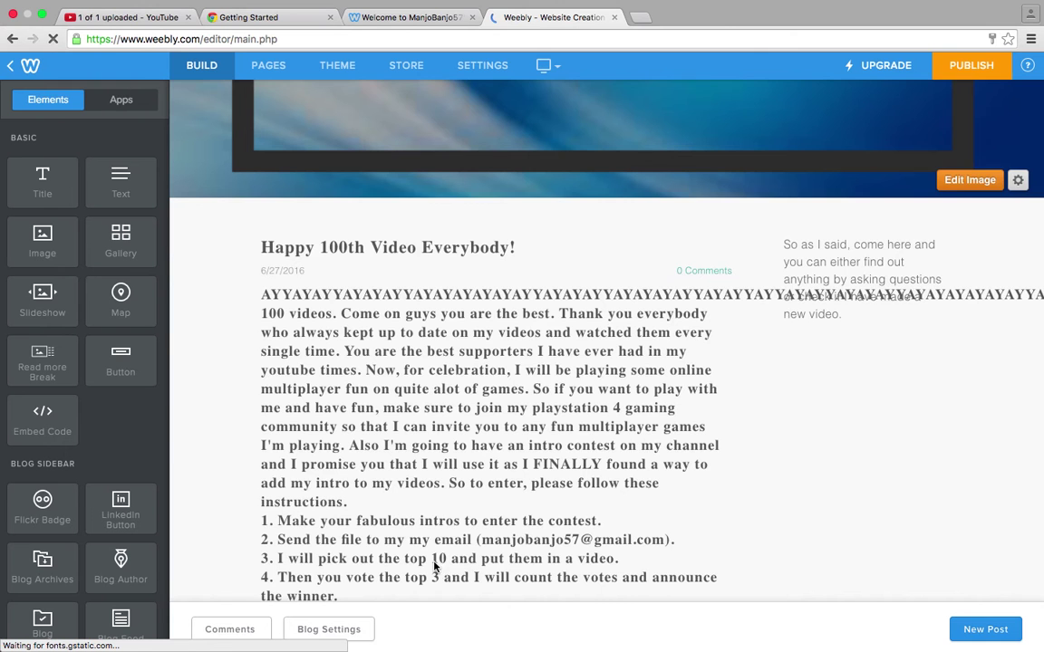
scroll(640, 365, down, 1)
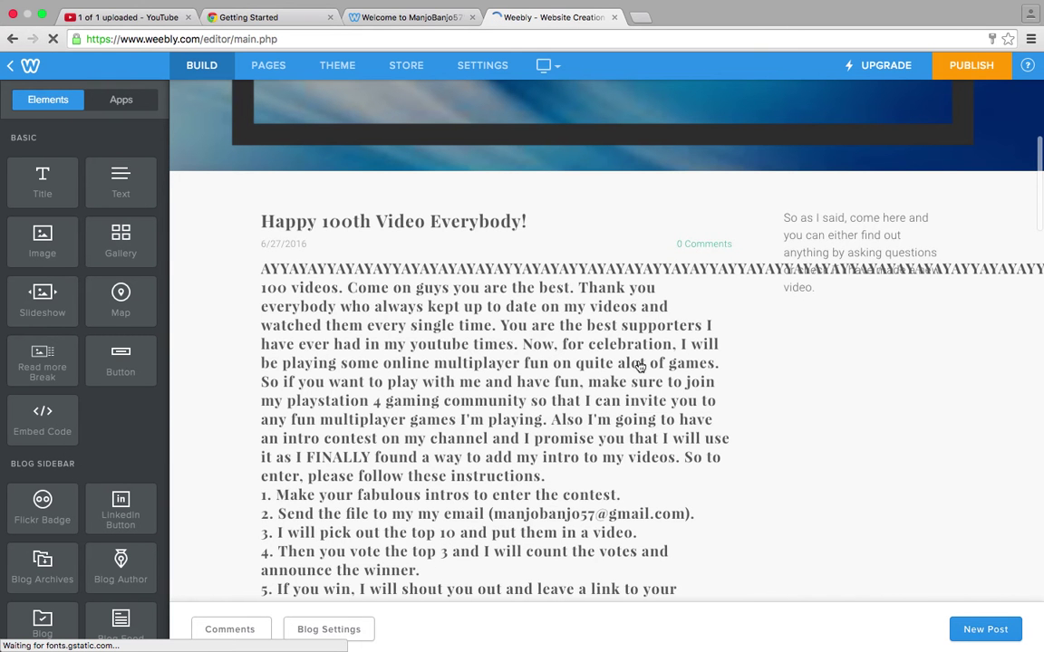
scroll(639, 365, down, 5)
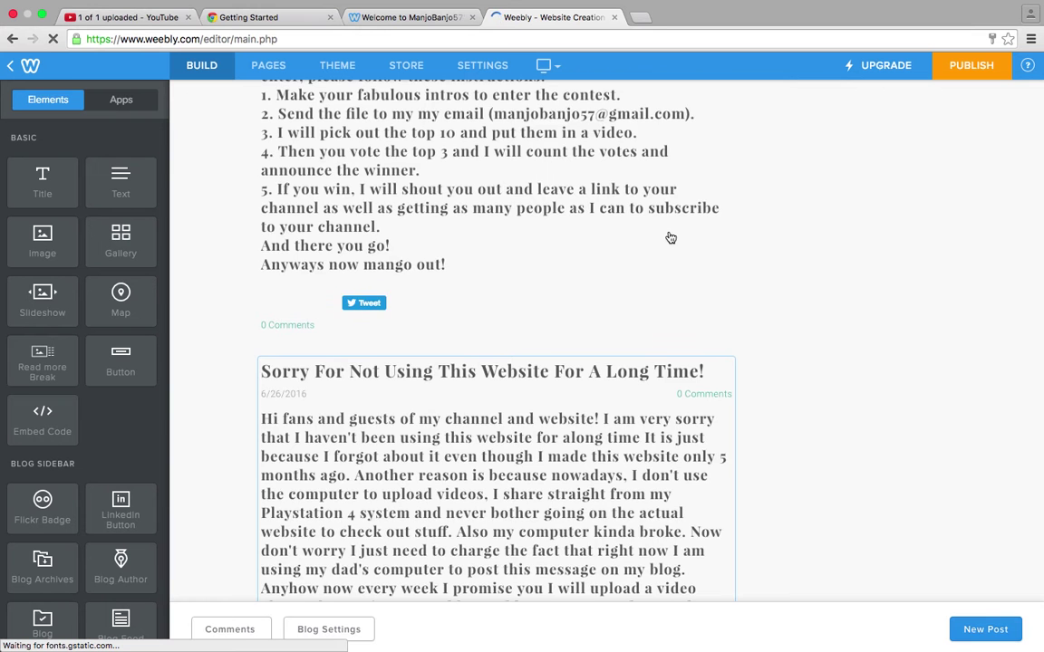
scroll(670, 237, down, 2)
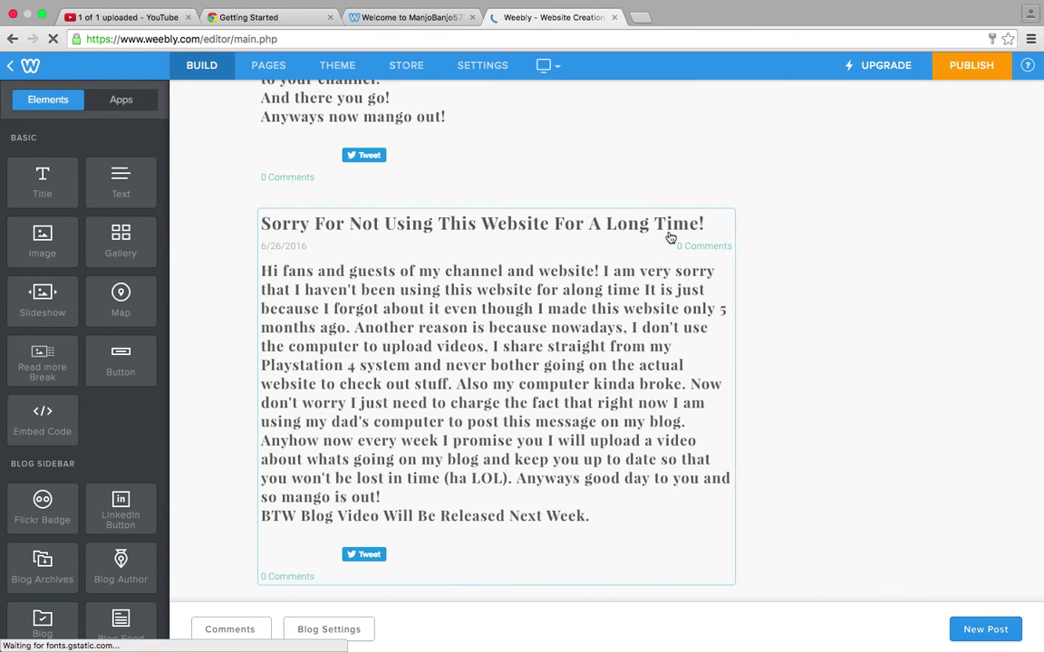
scroll(670, 238, down, 4)
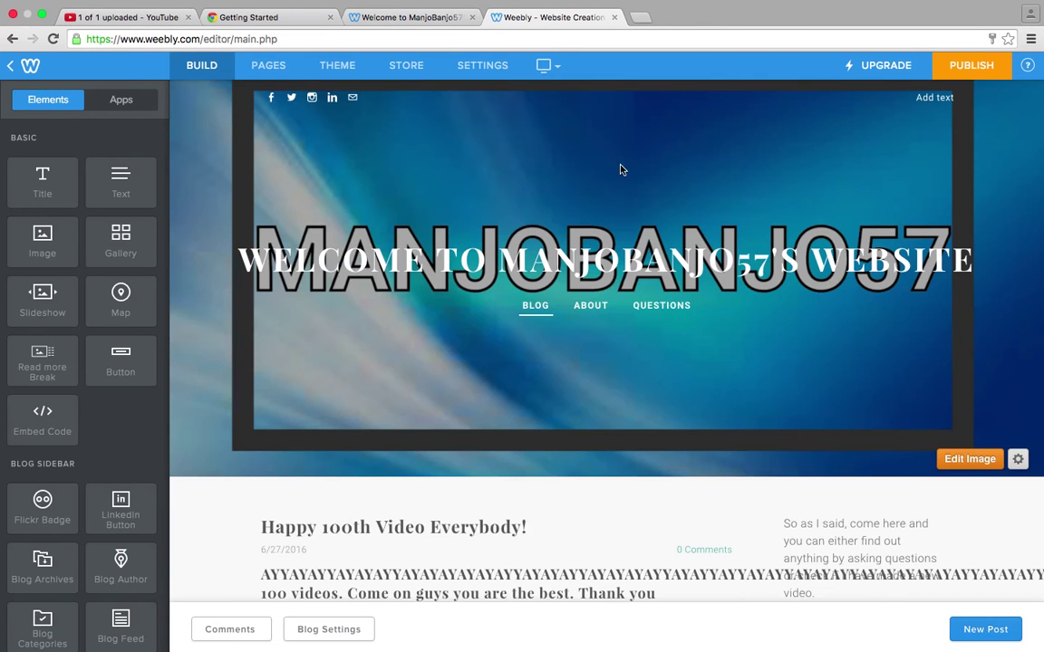
click(969, 629)
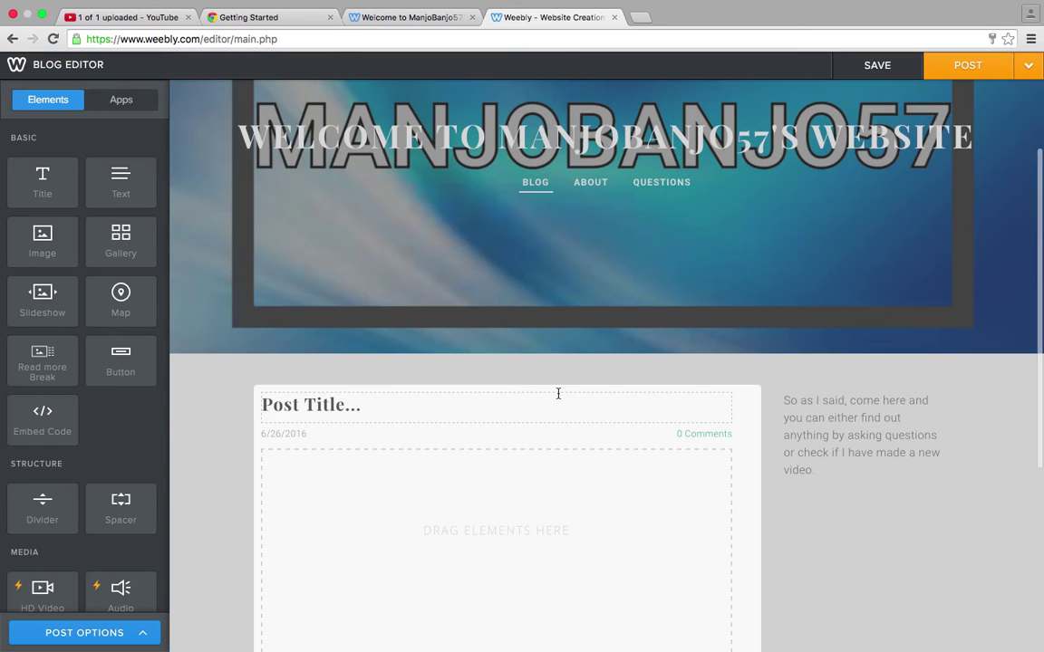
click(558, 398)
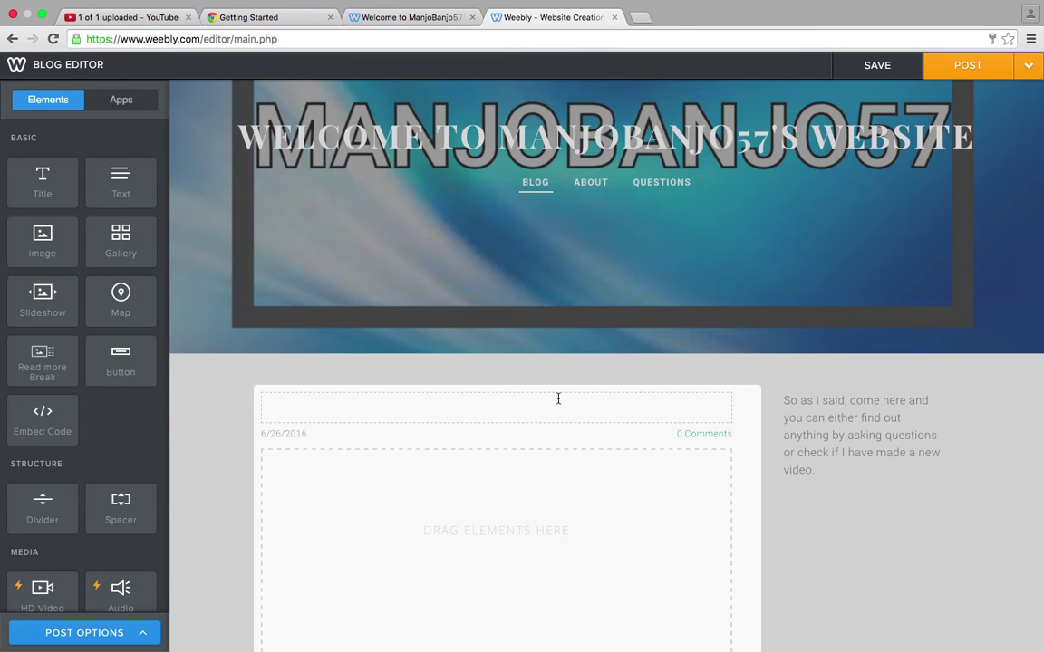
text(Daily Videos )
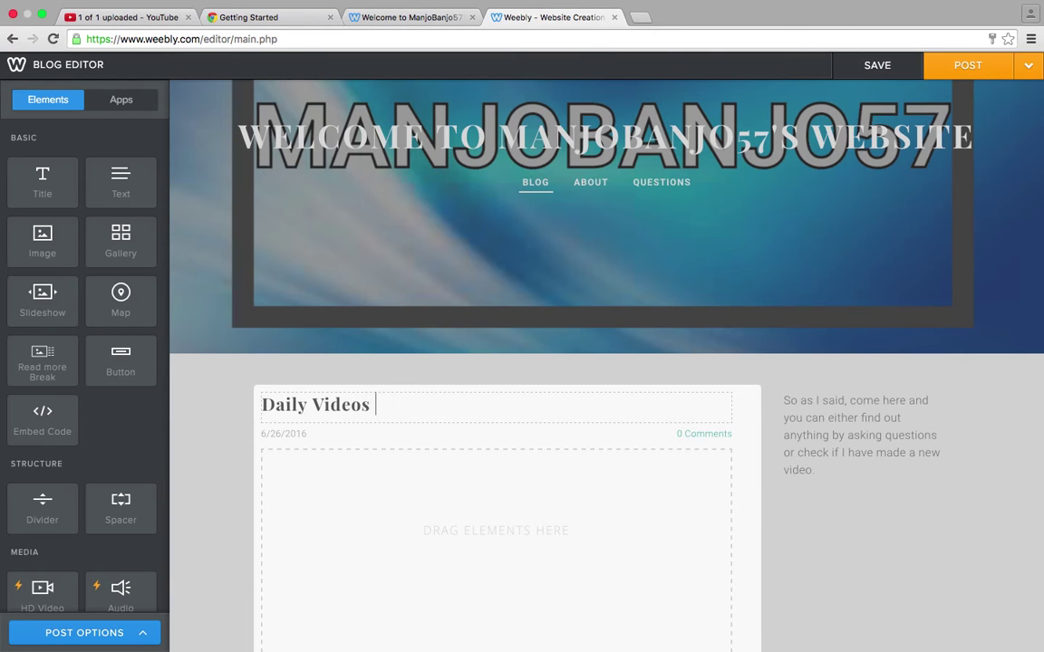
text(Announceme)
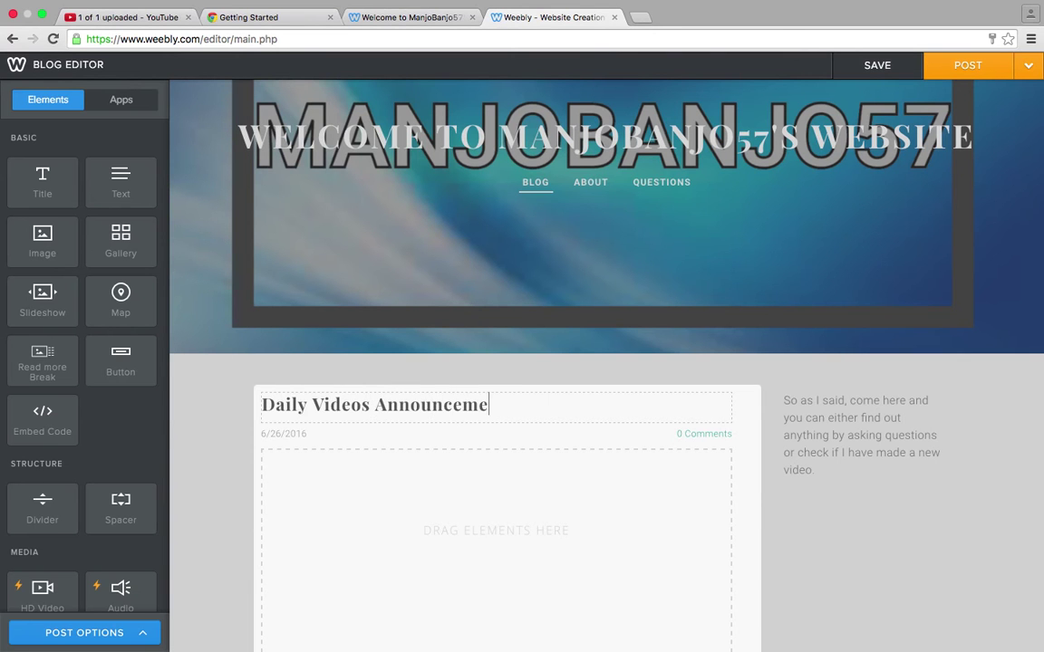
text(nt!)
key(super+a)
key(BackSpace)
Title the new blog post "DAILY VIDEOS ANNOUNCEMENT!".
text(DAIL)
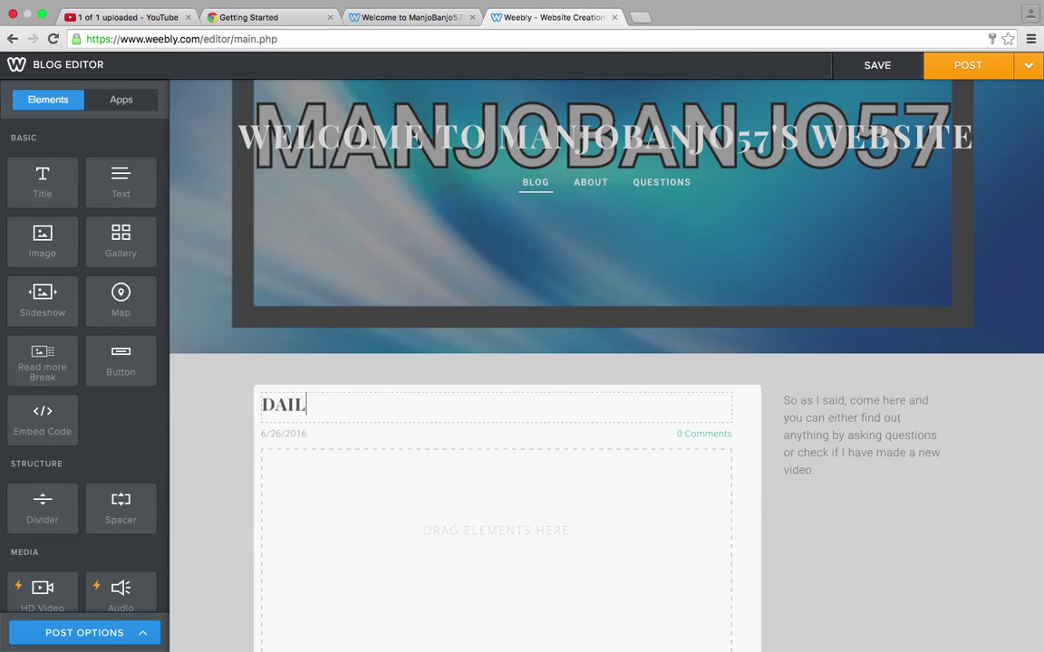
text(Y VIDE)
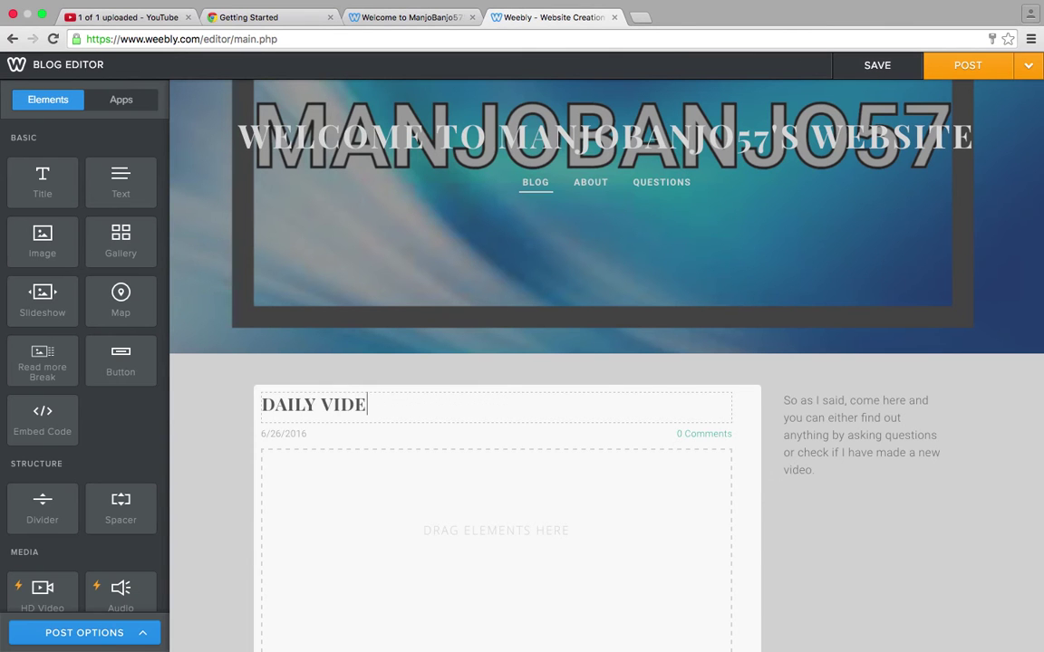
text(OS ANNOUNC)
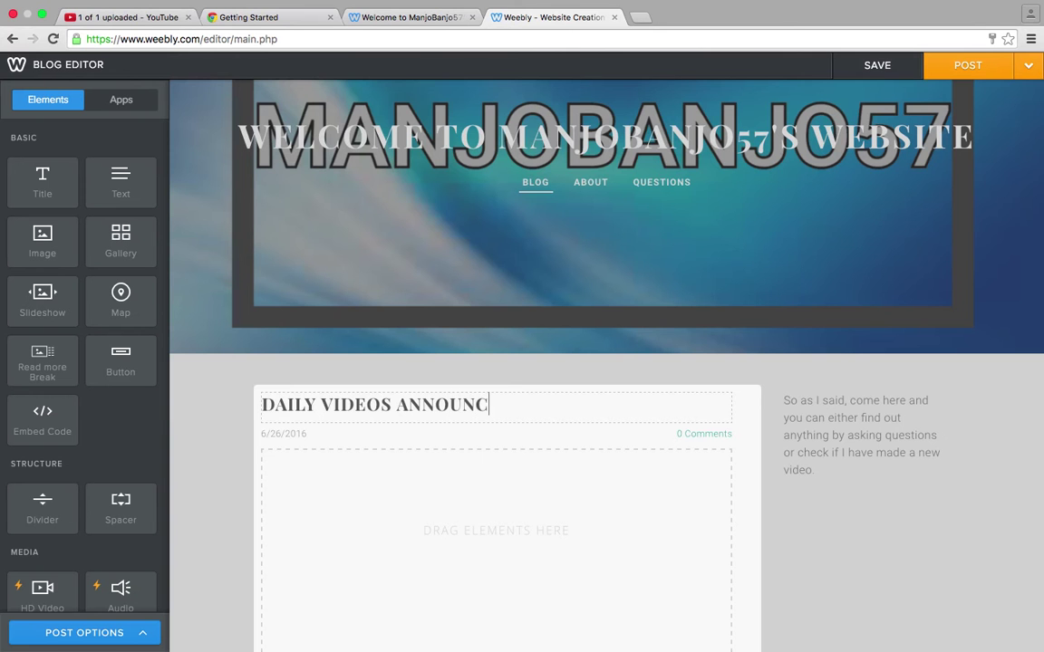
text(EMENT!)
click(456, 466)
Add a Text element to the empty content area of the blog post.
scroll(456, 471, down, 2)
scroll(444, 464, down, 1)
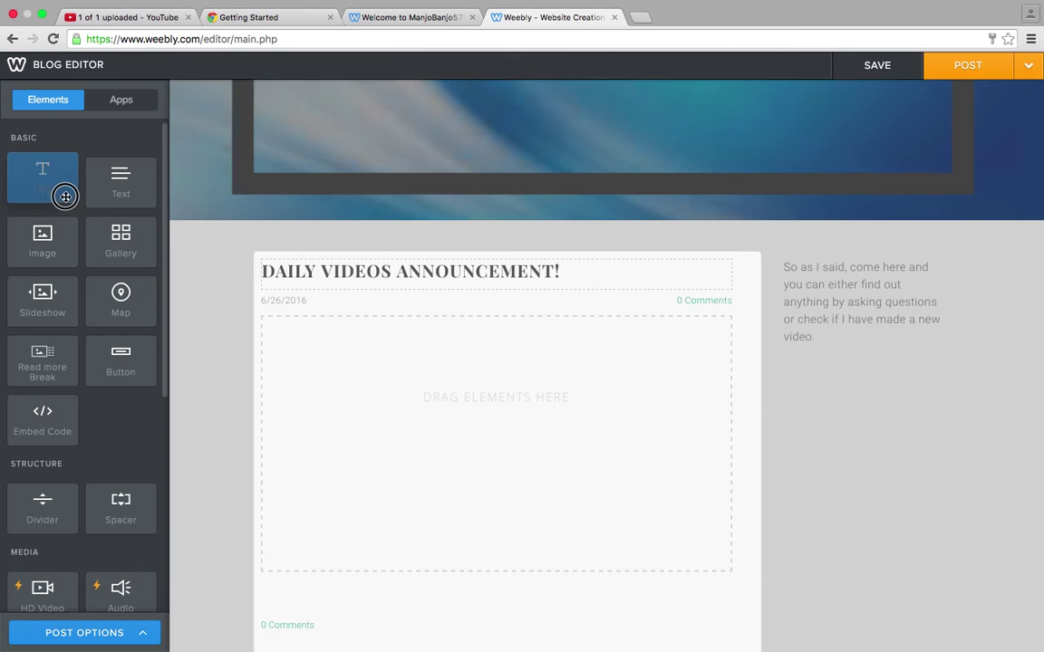
drag(113, 194, 346, 345)
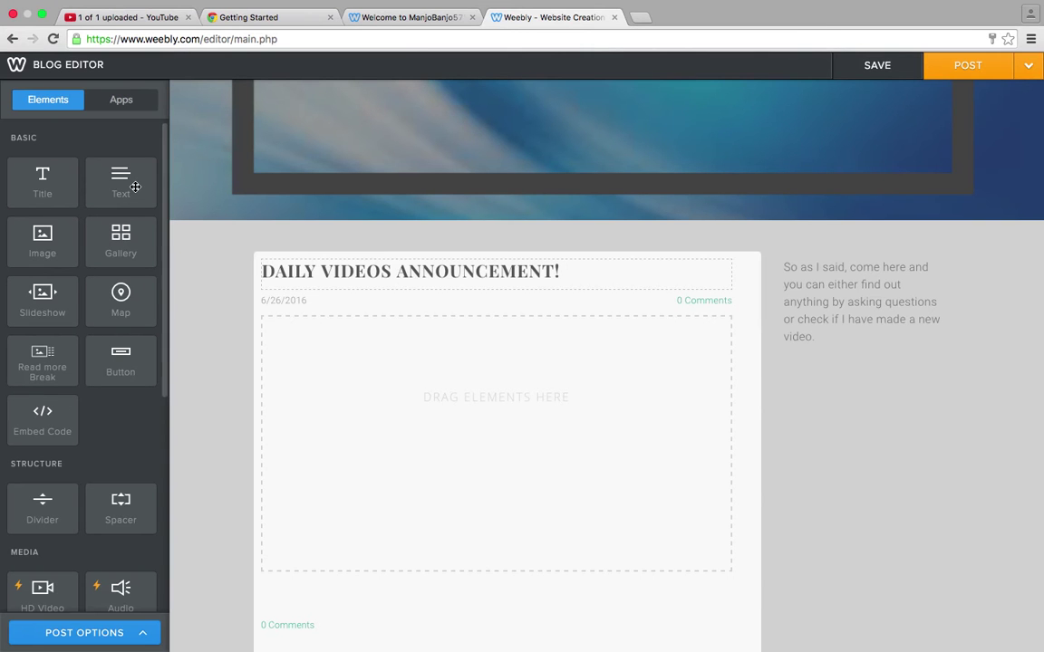
drag(135, 188, 385, 400)
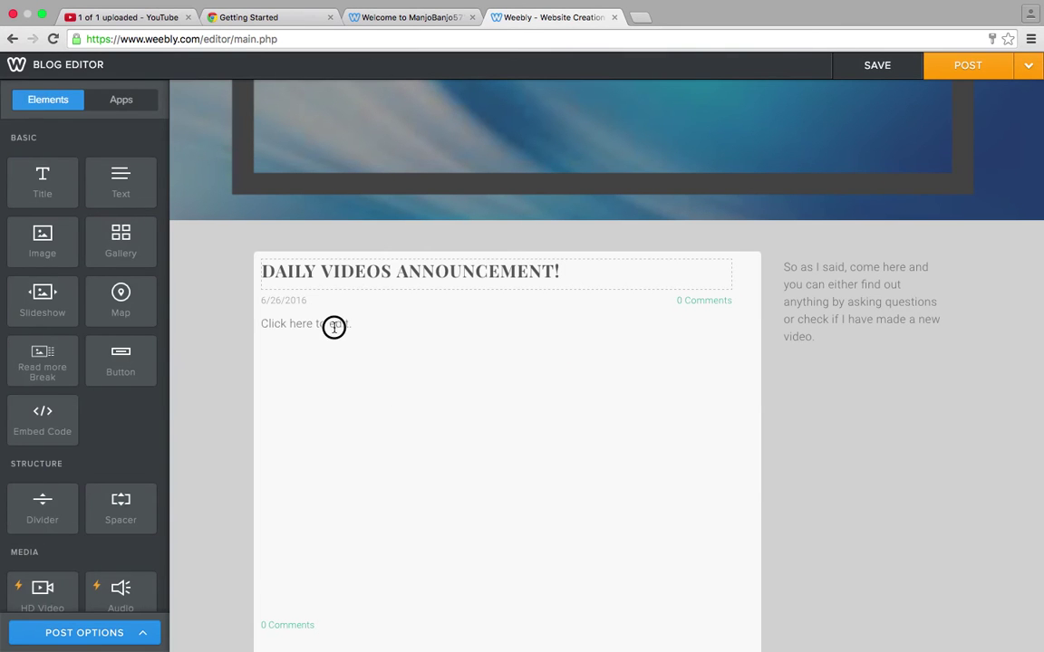
Replace the text element's placeholder with "Hi everybody! Today I have an awesome announcement! I will be".
double_click(334, 326)
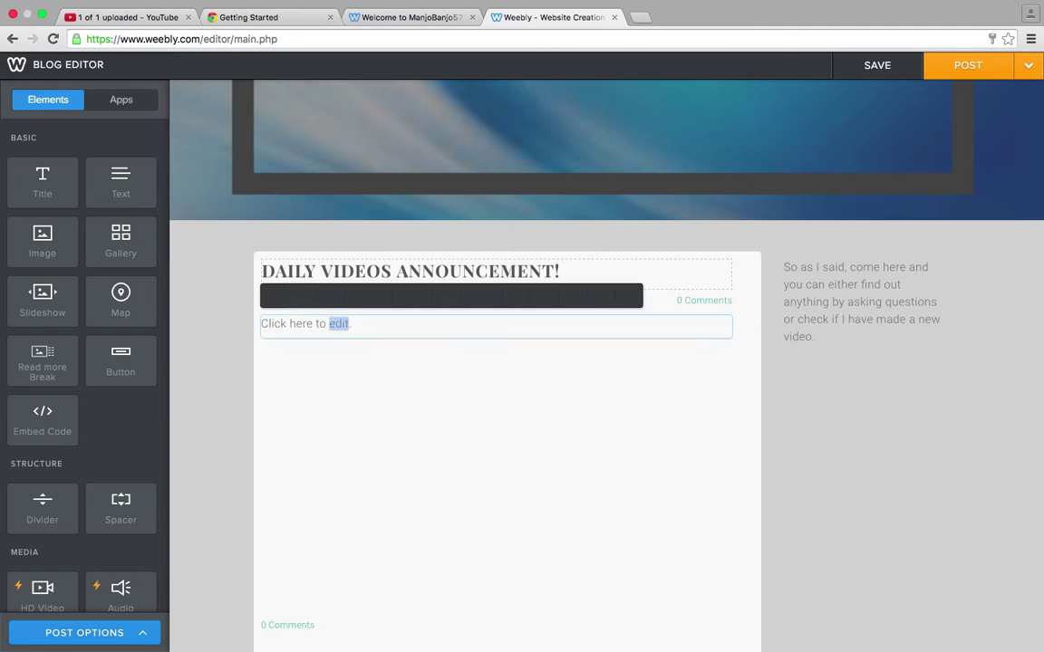
text(Hi)
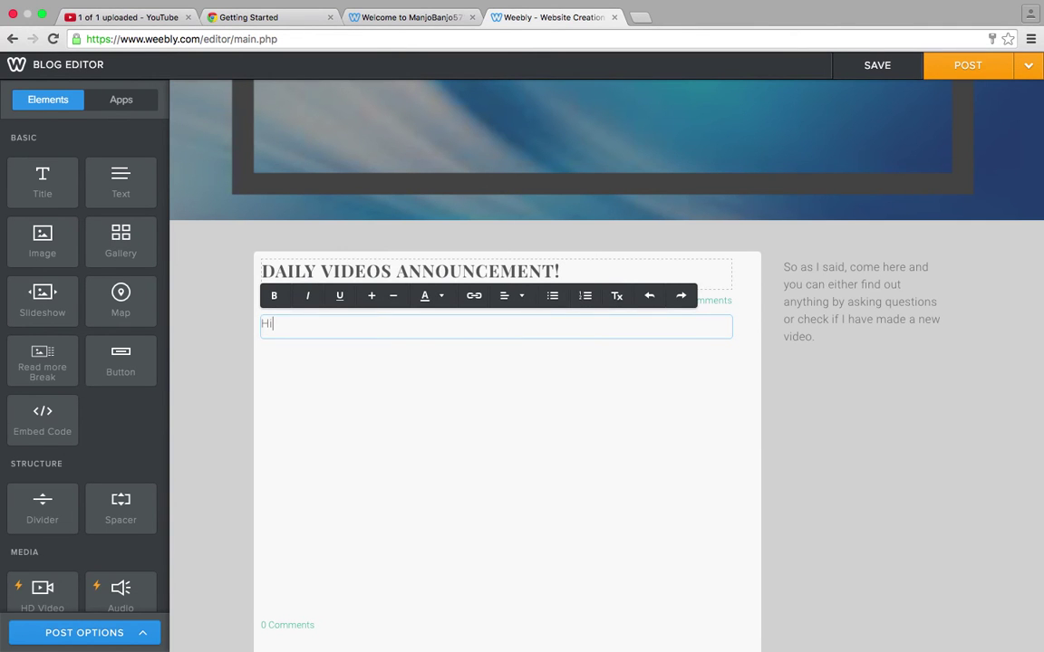
text( every)
key(BackSpace)
text(ybody! Today I have an )
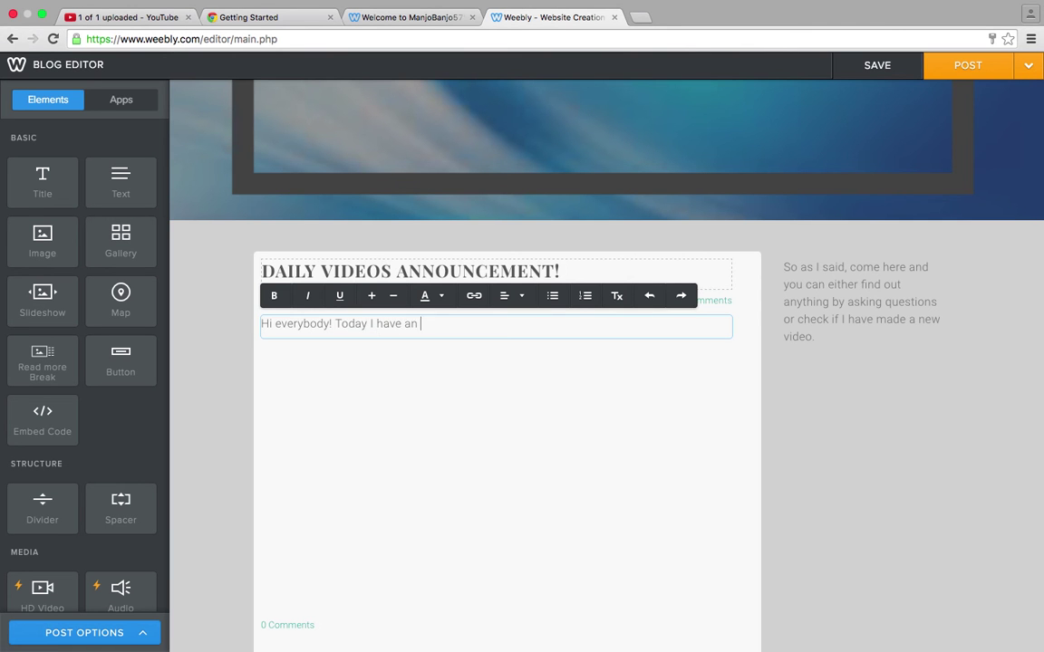
text(awesome announcement! I will be h)
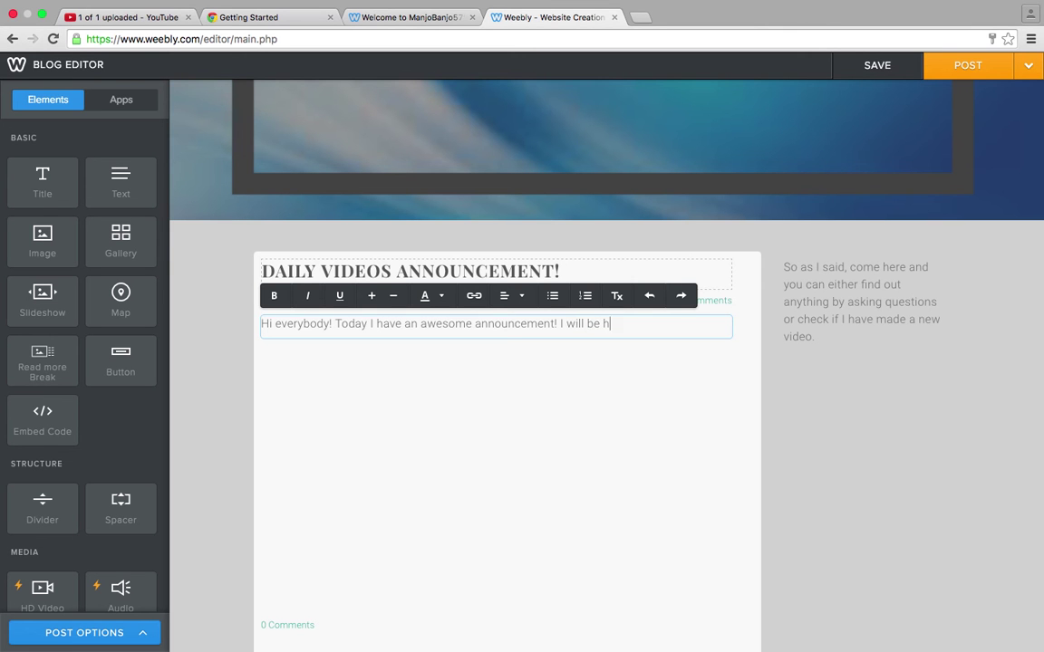
Continue the body text with "having daily videos this week and", keeping "daily videos" in lower case.
text(aving Daily Vi)
key(BackSpace)
key(BackSpace)
key(BackSpace)
key(BackSpace)
key(BackSpace)
key(BackSpace)
key(BackSpace)
key(BackSpace)
text(daily videos this)
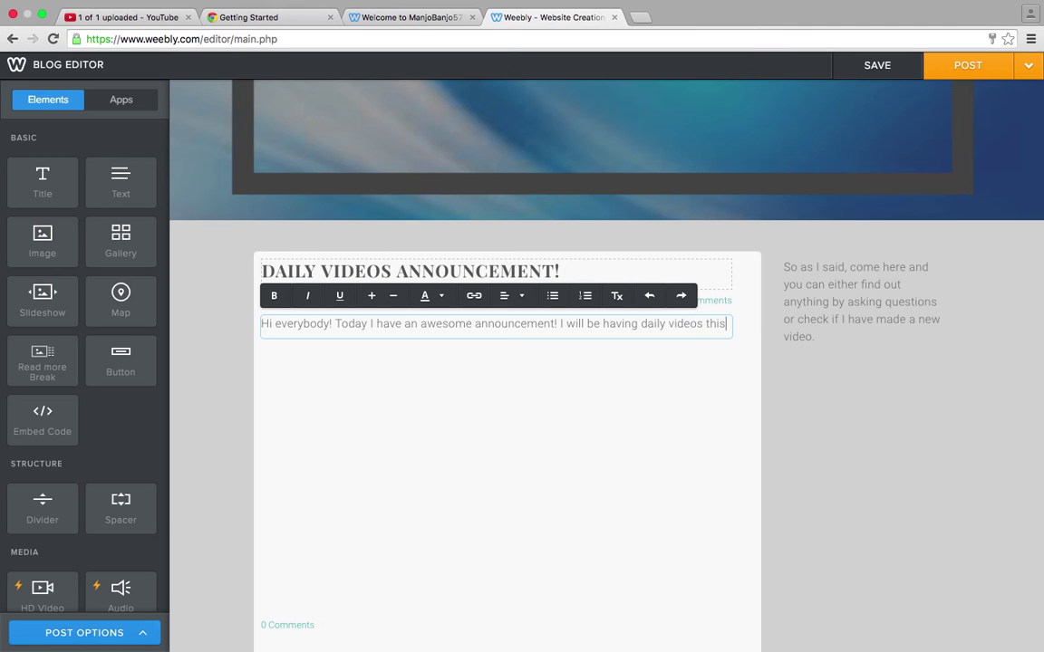
text( week and )
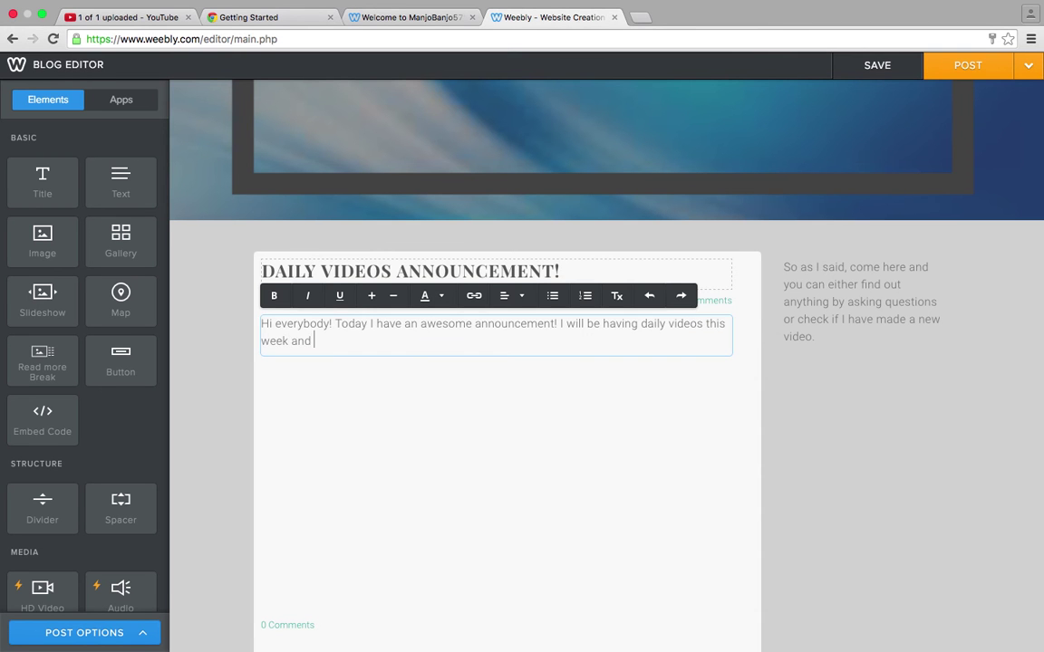
Continue the body text with "next week! And why not daily videos".
text(next wseek)
key(BackSpace)
key(BackSpace)
key(BackSpace)
key(BackSpace)
text(eek! And why not daily videos)
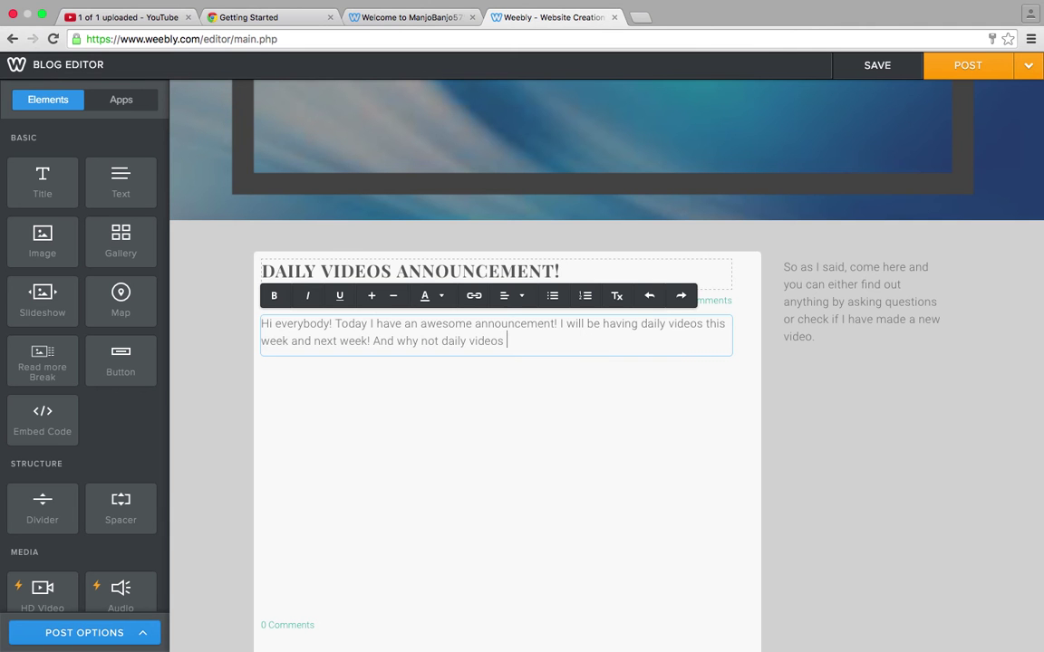
Continue the question in the body text with "other times except this week and next week".
text(er week)
key(BackSpace)
key(BackSpace)
key(BackSpace)
key(BackSpace)
key(BackSpace)
text(times except this )
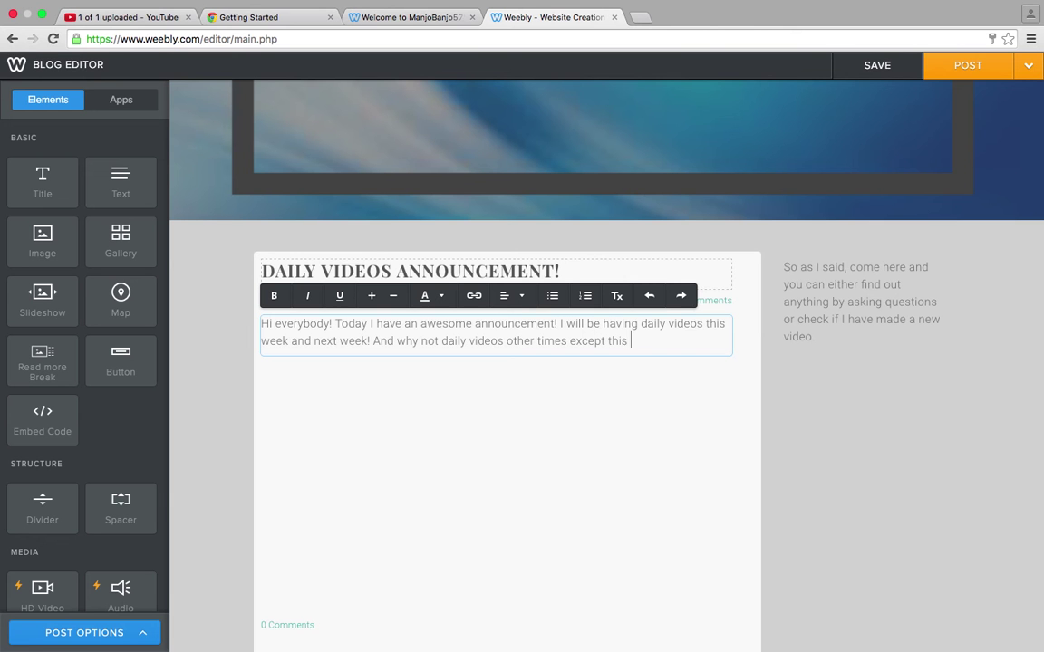
text(week and next we)
text(ek )
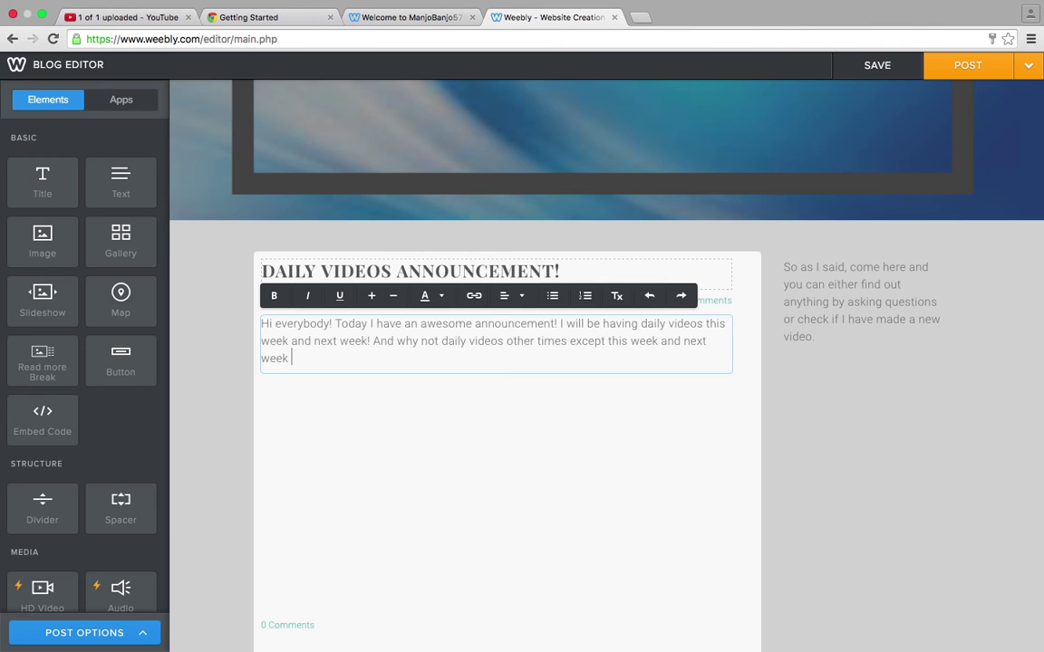
Continue the body text with "you ask? Well that is because I have school holidays this week and next week so thats when".
text(you ask? Well that is becaus)
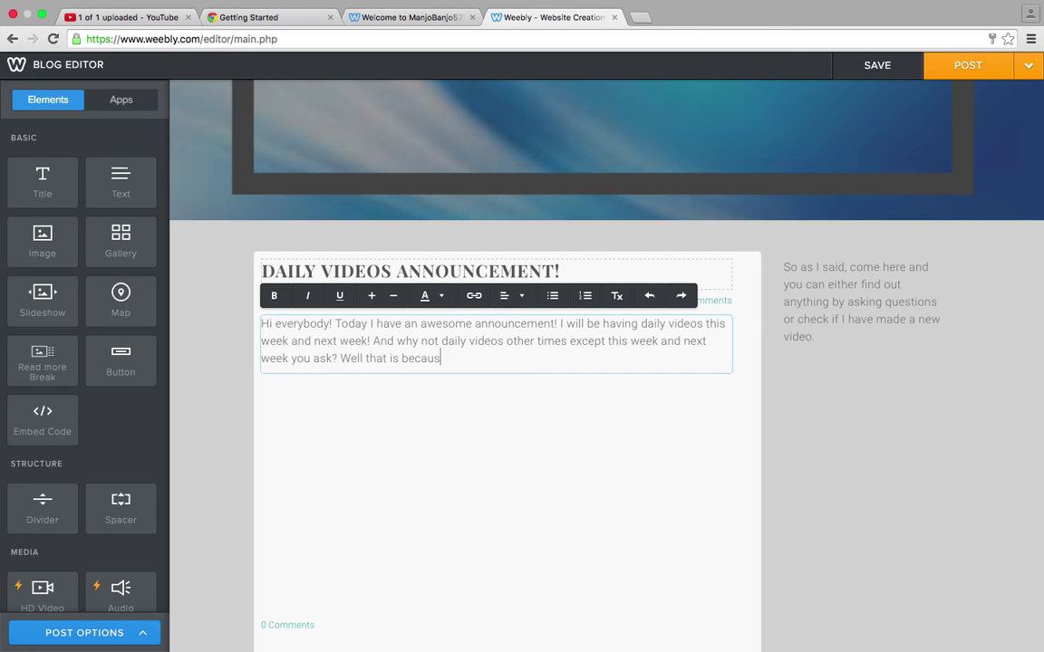
text(e I have school holidays t)
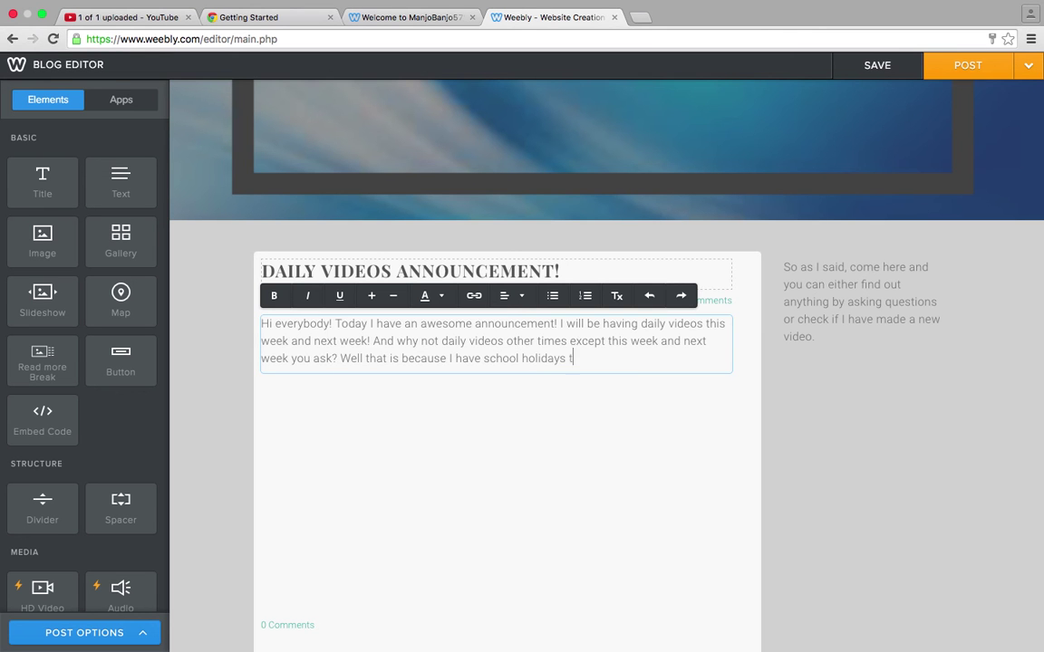
text(his week and next week )
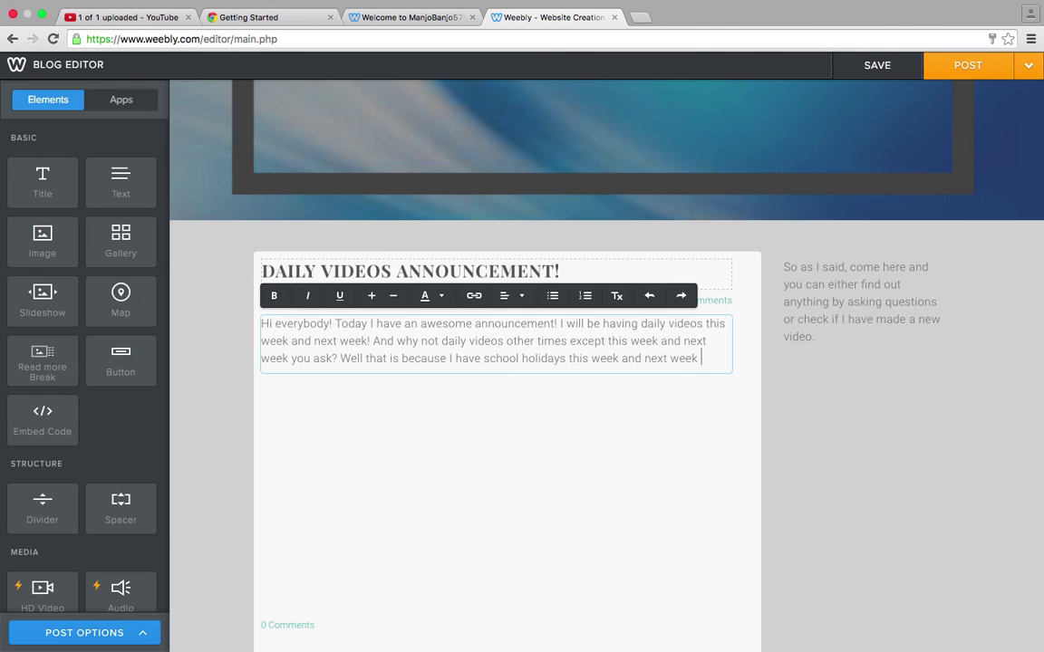
text(so thats when )
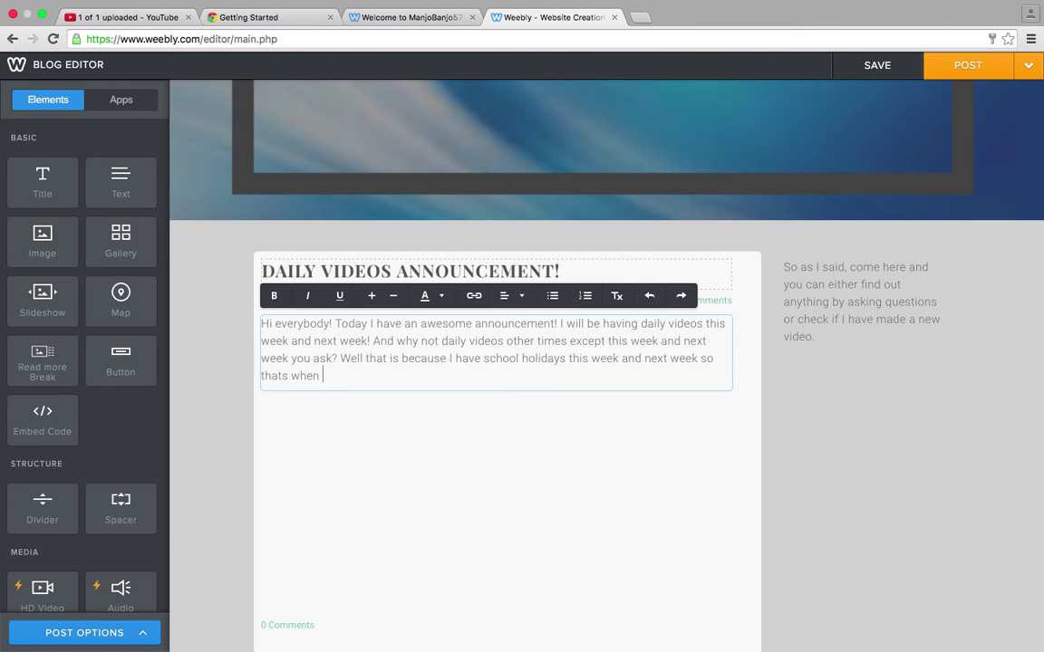
Continue the body text with "I get free time and will".
text(I get freee time)
key(BackSpace)
key(BackSpace)
key(BackSpace)
key(BackSpace)
key(BackSpace)
key(BackSpace)
text(time and will )
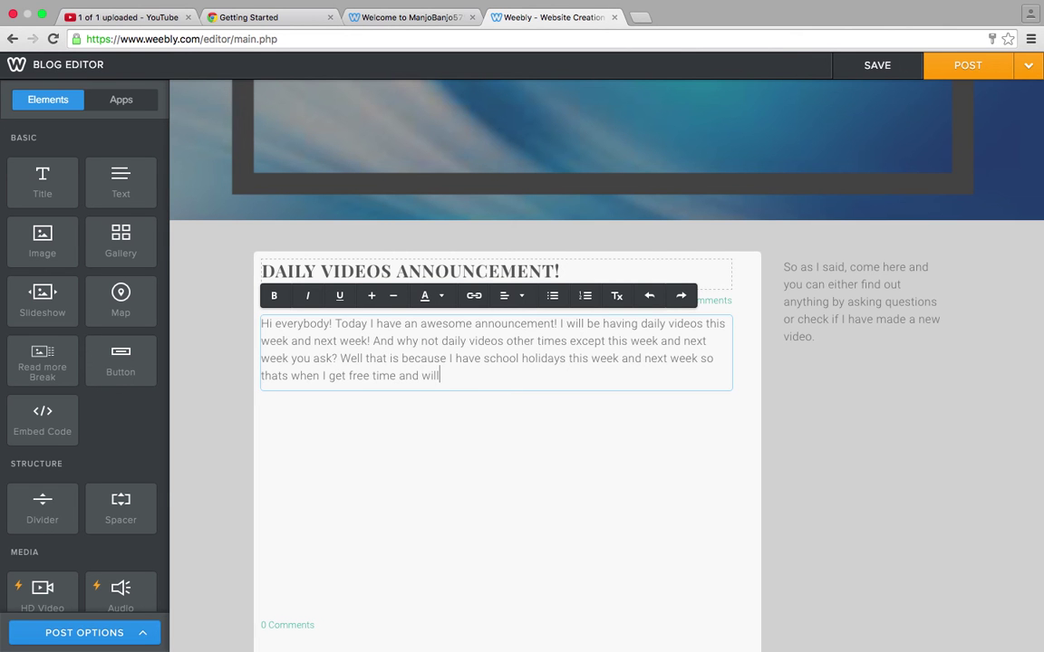
Remove the unfinished words "and will" after "free time" at the end of the body text.
text(not have no ti)
key(BackSpace)
key(BackSpace)
key(BackSpace)
key(BackSpace)
key(BackSpace)
key(BackSpace)
key(BackSpace)
key(BackSpace)
key(BackSpace)
key(BackSpace)
key(BackSpace)
key(BackSpace)
key(BackSpace)
key(BackSpace)
key(BackSpace)
key(BackSpace)
key(BackSpace)
key(BackSpace)
key(BackSpace)
key(BackSpace)
key(BackSpace)
key(BackSpace)
key(BackSpace)
key(BackSpace)
Continue the body text with ". The reason why I can't do daily videos on school weeks is obviously because I got homework,".
text(. The reason why I can't do )
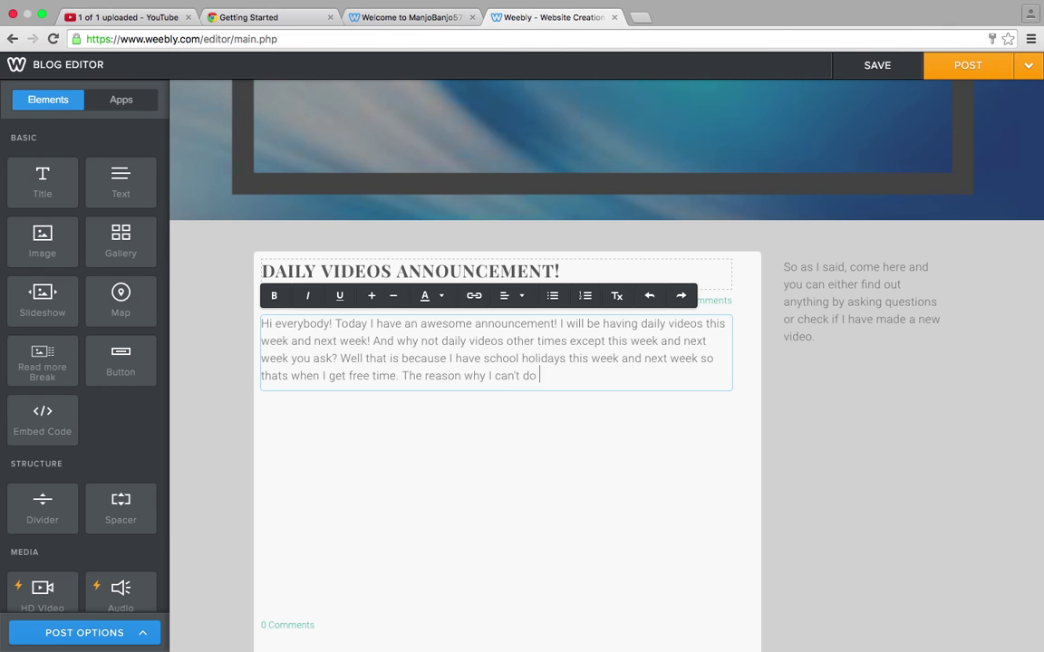
text(daily videos on scho)
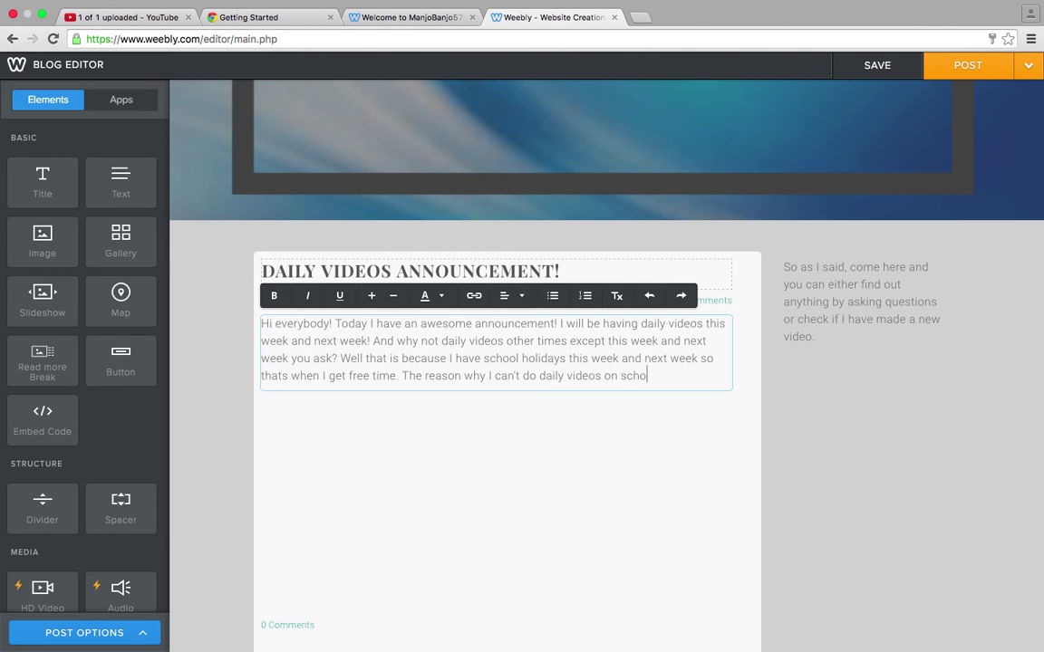
text(ol weeks is obviously beca)
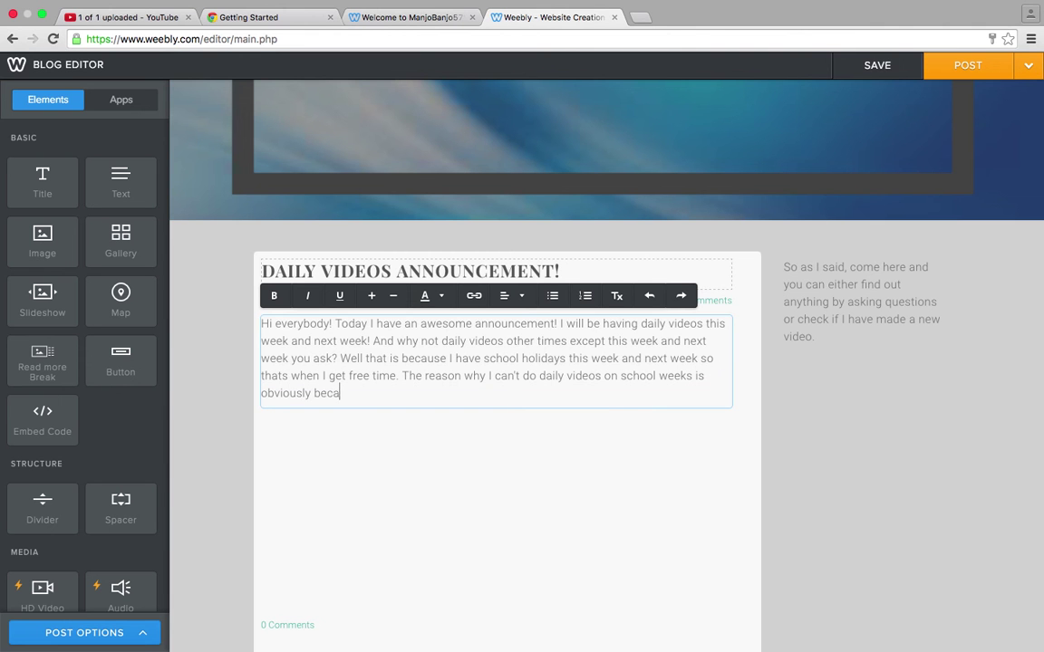
text(use I got homew)
text(ork.)
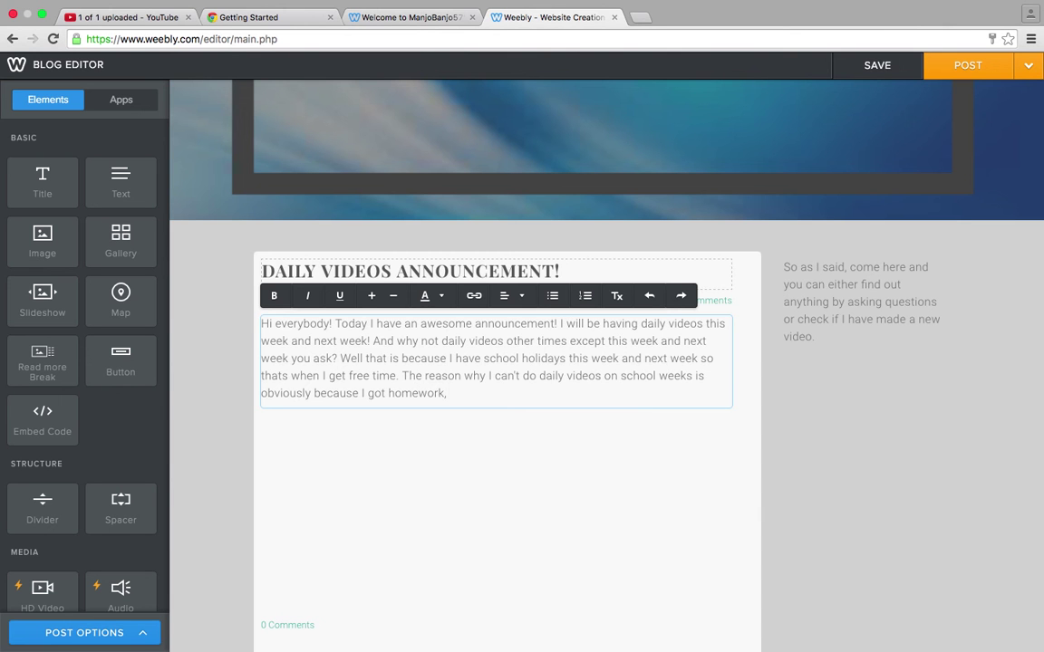
Continue the body text with "and chores to do. Anyways I hope you enjoy the daily videos".
text(and )
text(chores to )
text(do.)
text( Anyways )
text(I g)
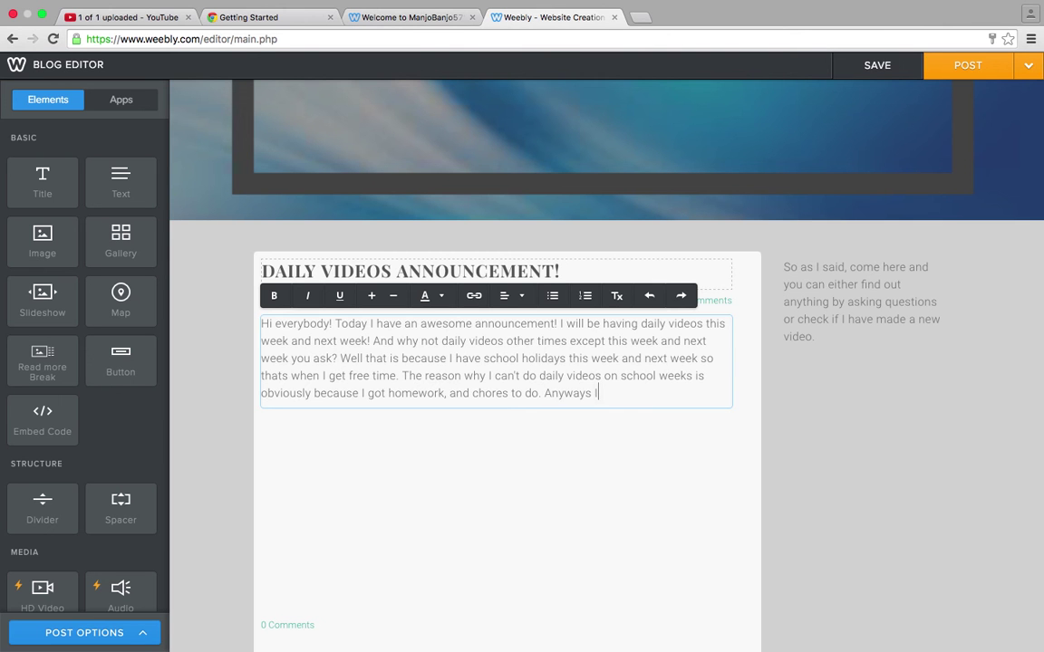
key(BackSpace)
text(ha)
key(BackSpace)
key(BackSpace)
text(hope you enjoy the daily )
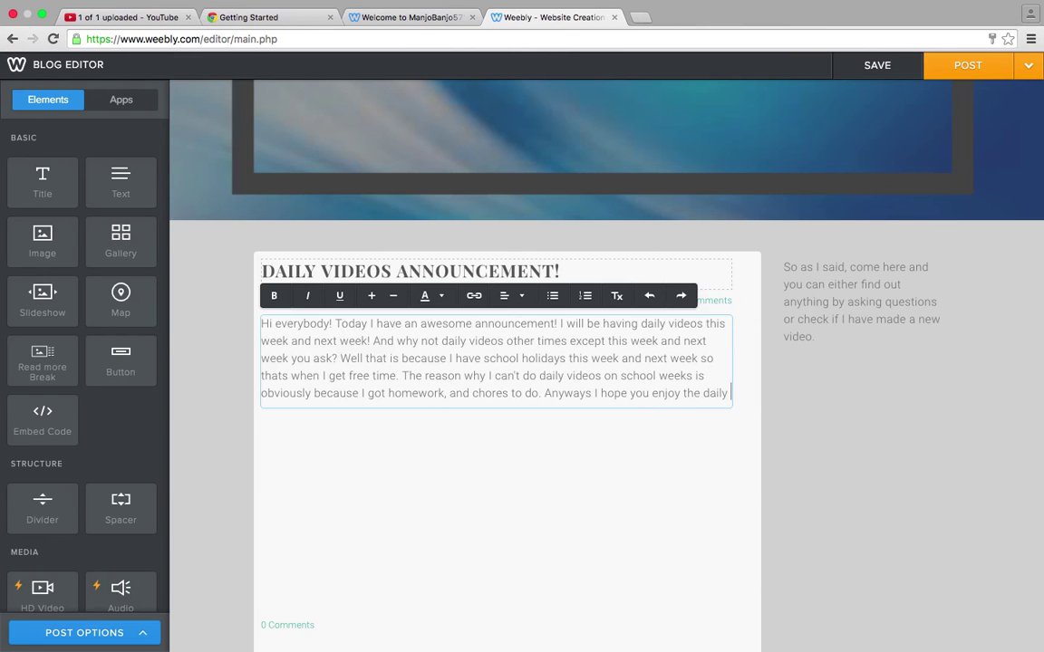
text(videos )
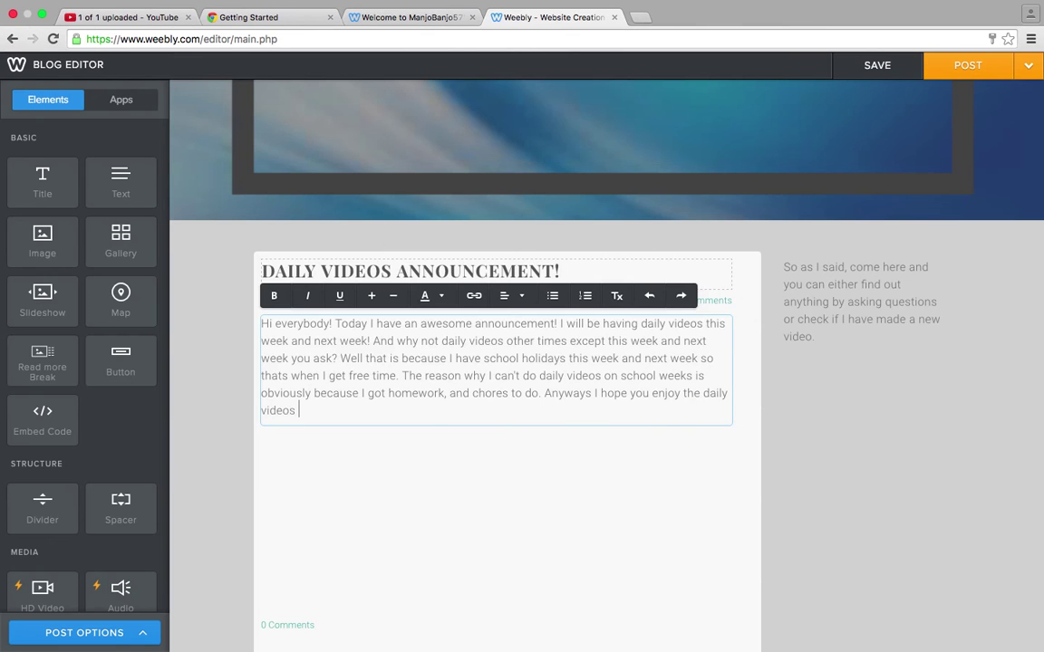
Finish the body text with "for 2 weeks and hopefully when get older then we can do daily videos and as well as get more views.".
text(for 2 weeks and ho)
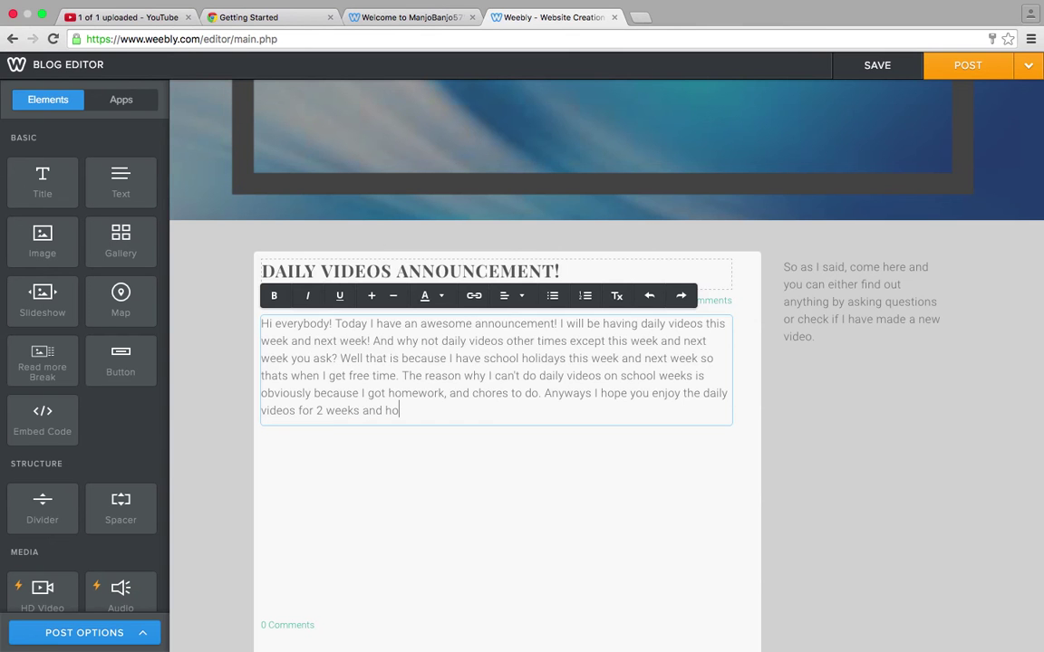
text(pefully when  get older then)
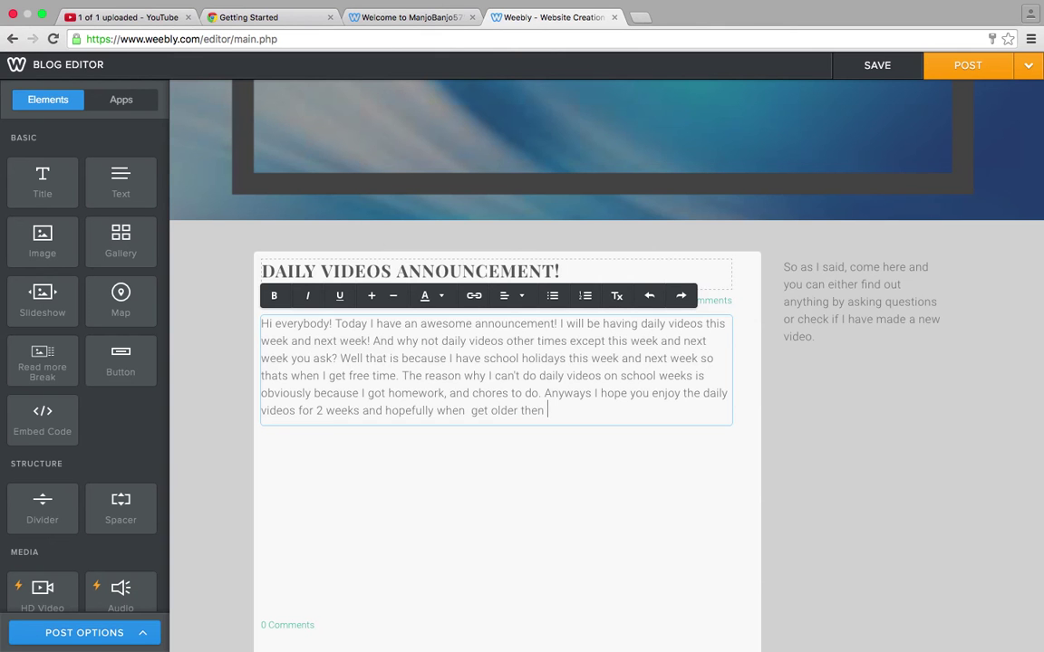
text( we can)
text( do )
text(dai)
text(ly videos )
text(and )
text(as well as get )
text(more )
text(vie)
text(ws.)
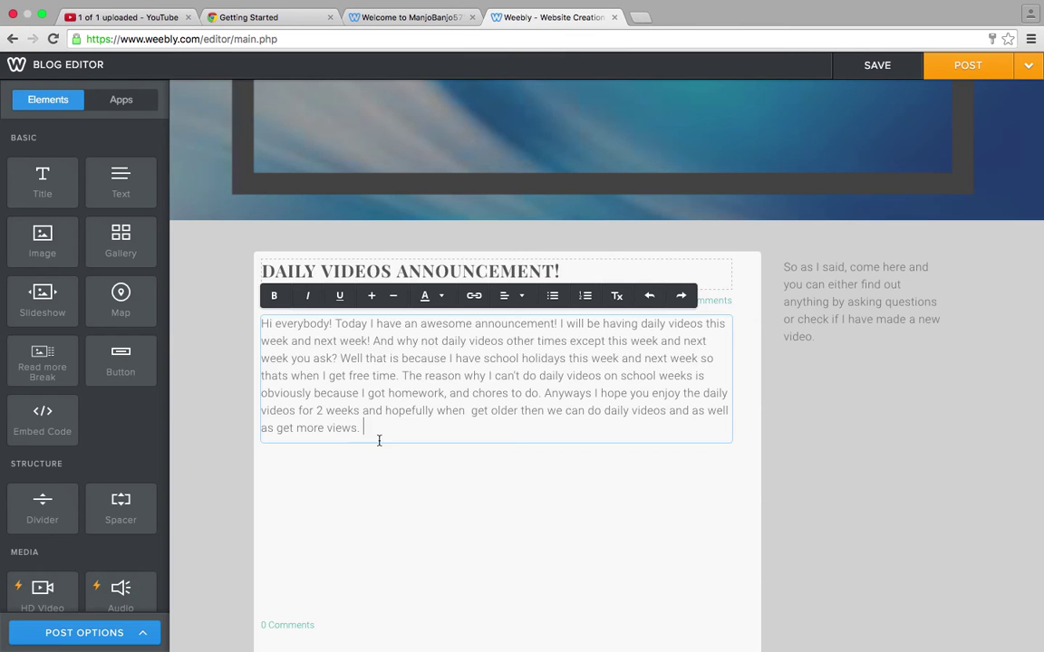
click(372, 503)
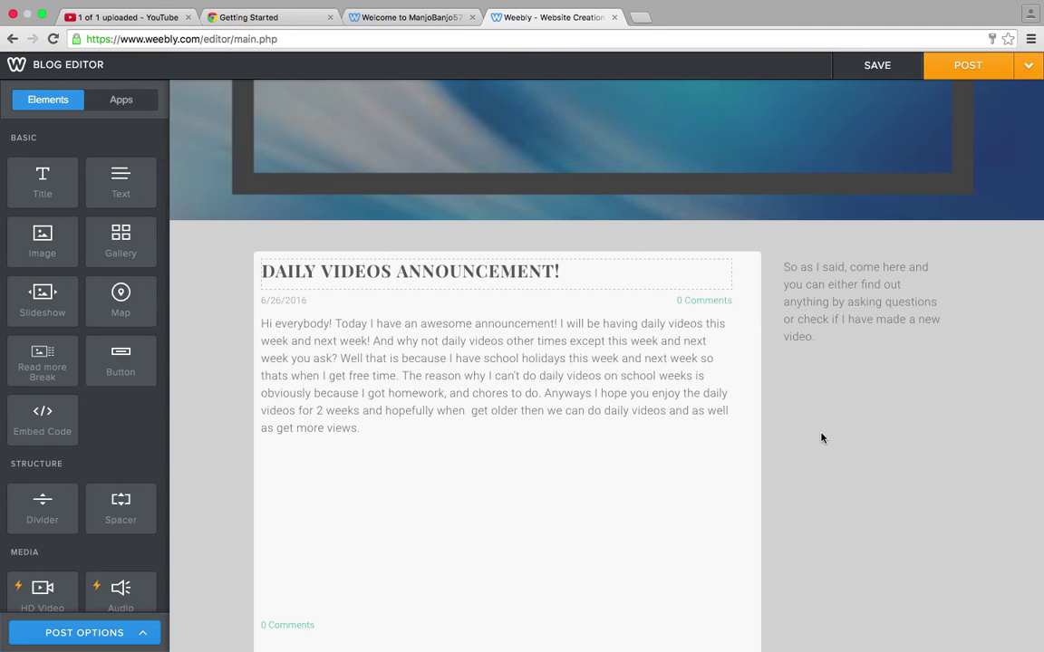
Insert the missing word "I" before "get older" in the body text and leave text editing.
click(474, 415)
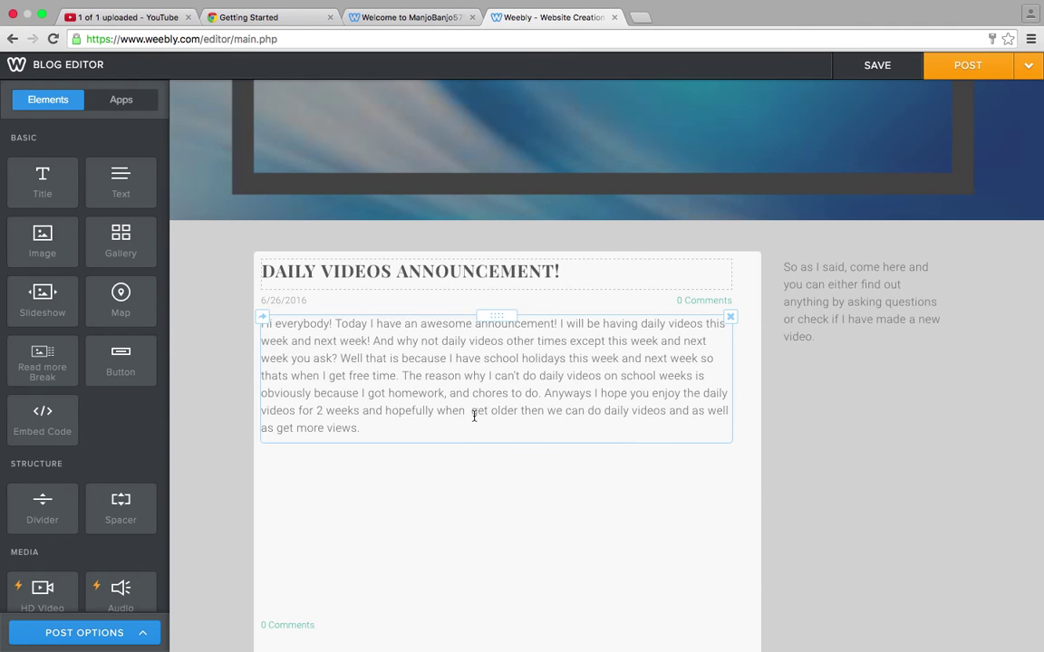
click(473, 413)
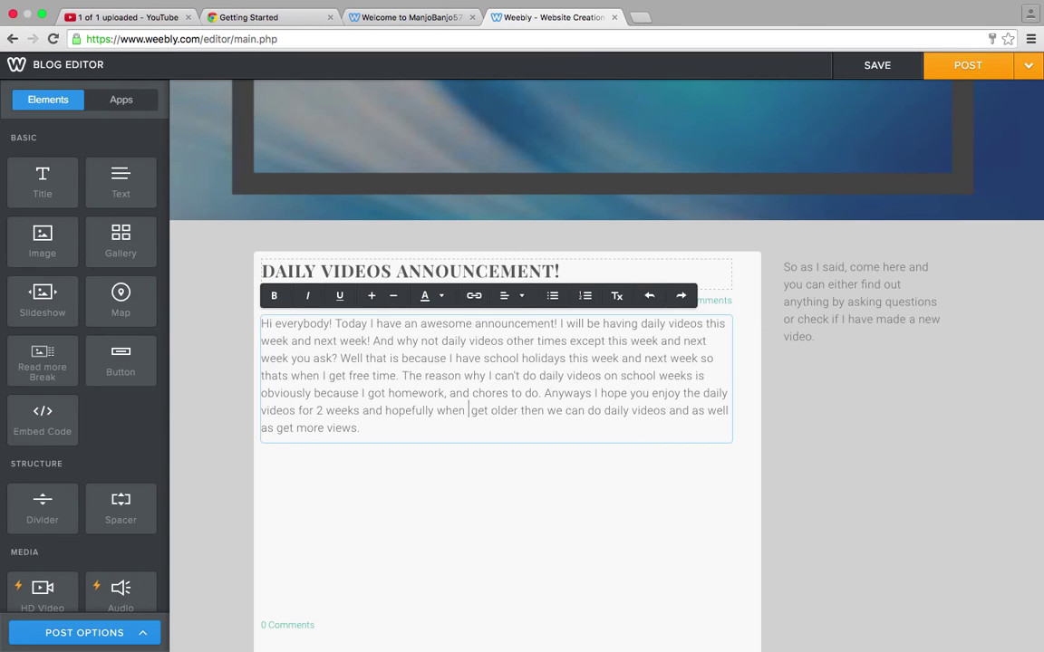
click(506, 443)
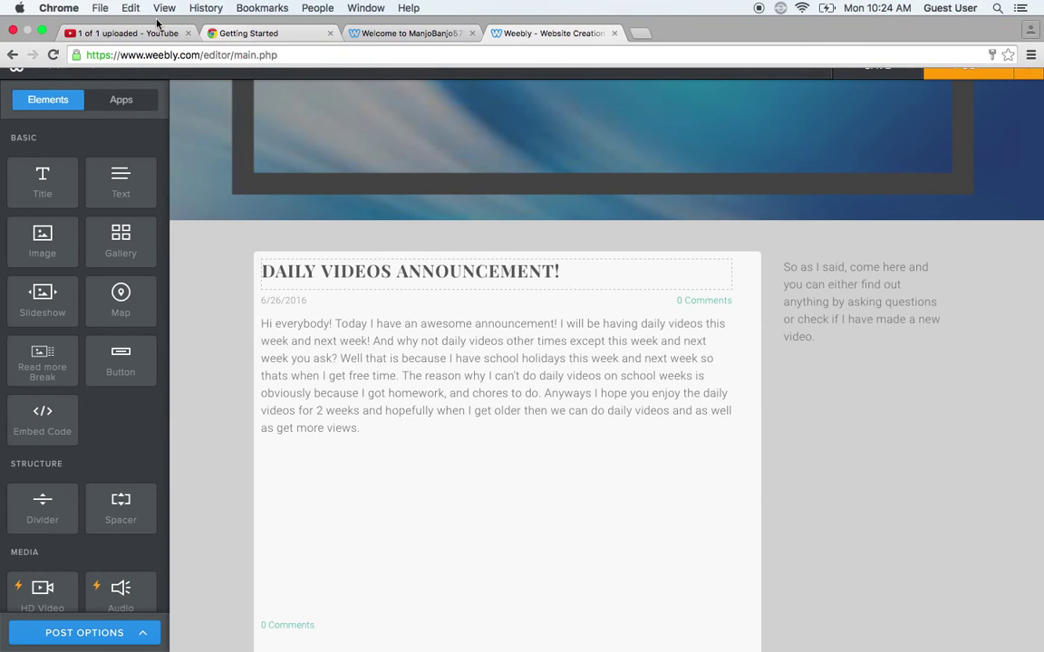
Take the browser window out of full-screen mode.
click(43, 31)
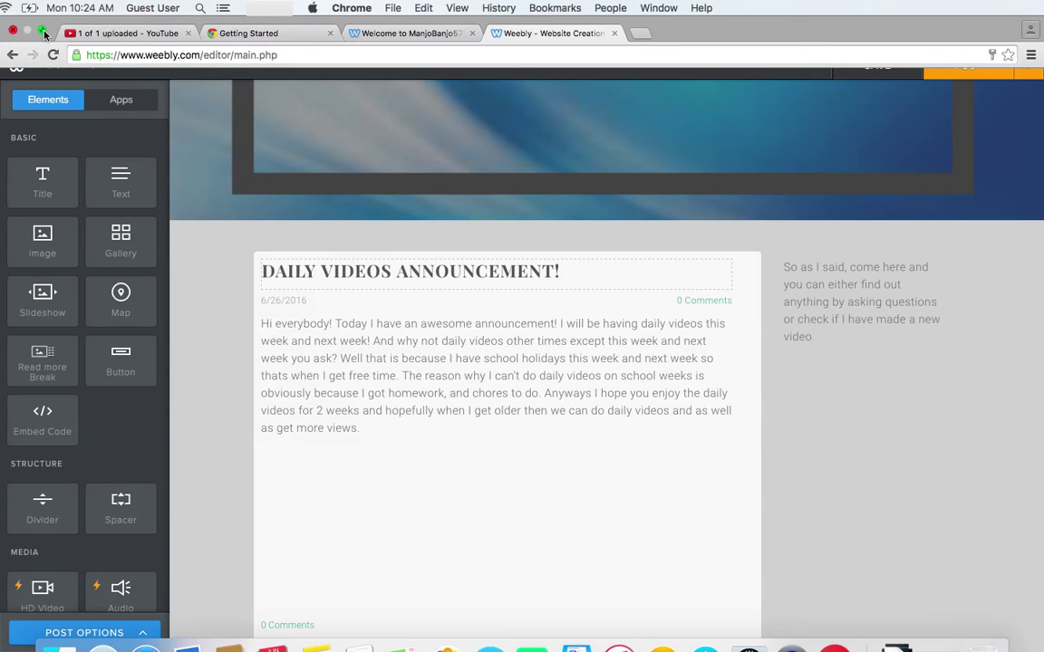